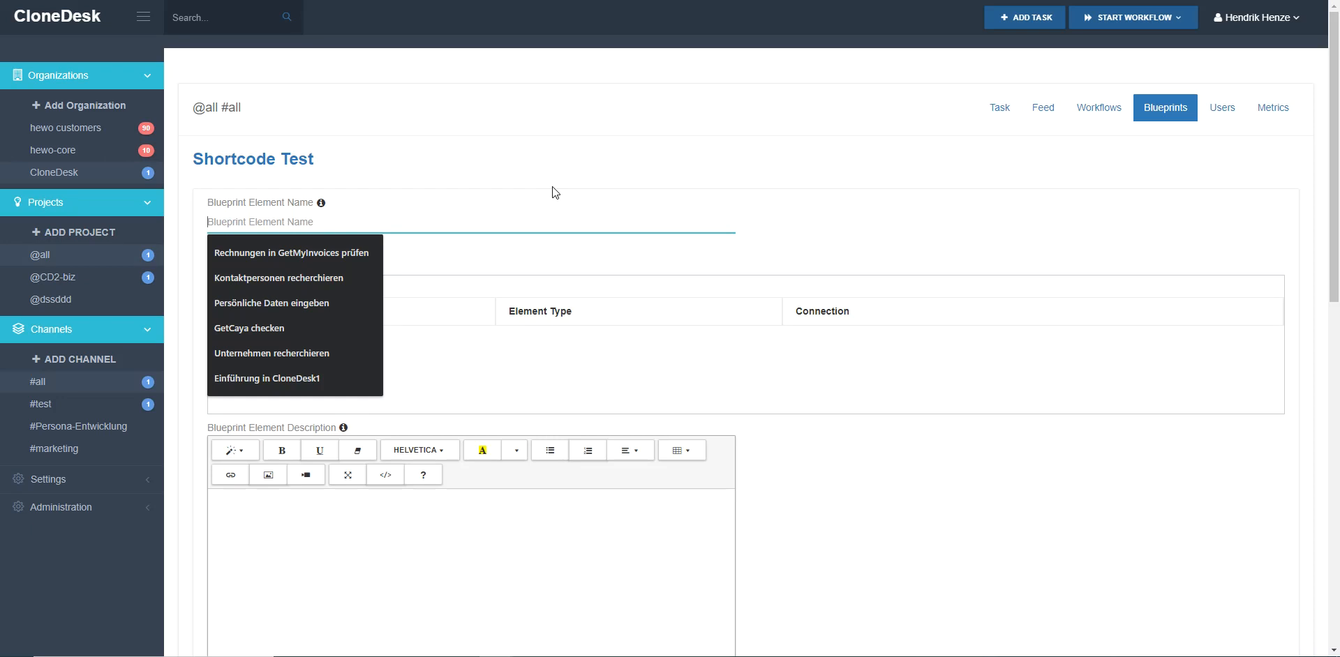
Name the blueprint element "test 1" and add a required Textfield labelled "Whats your name?" to it.
type("test 1")
left_click(535, 172)
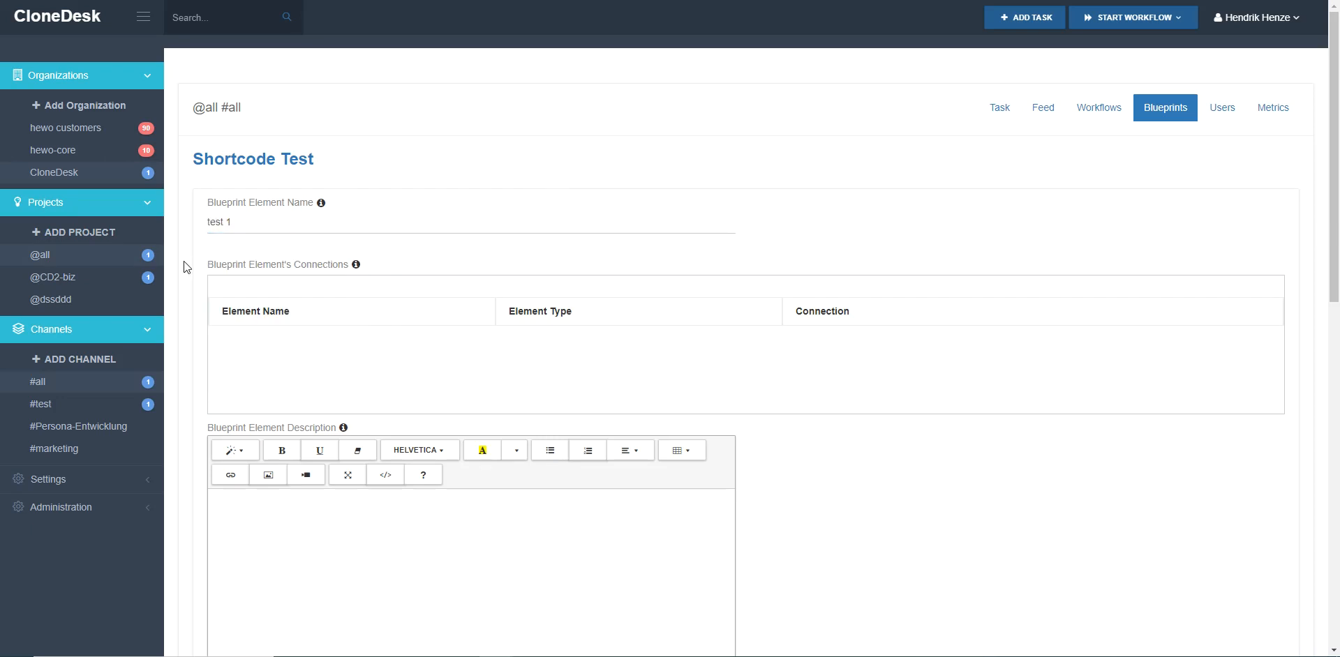
scroll(194, 253, "down", 7)
left_click(269, 300)
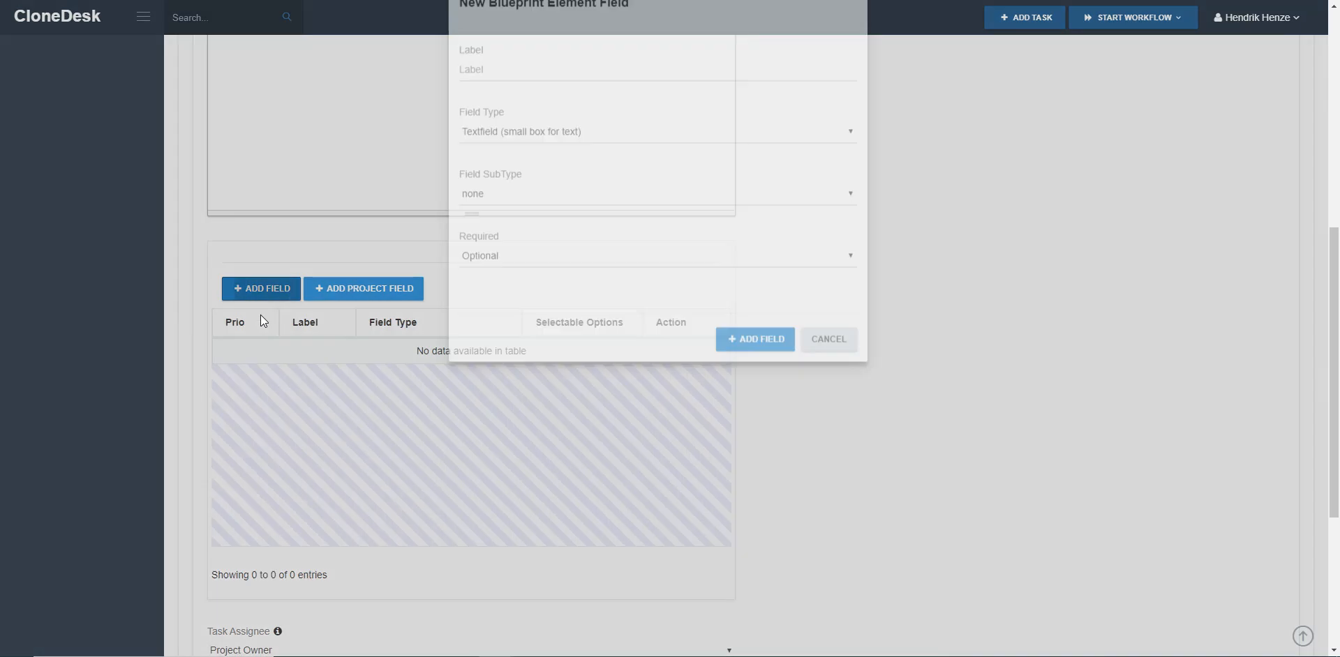
left_click(509, 131)
type("Whats your name?")
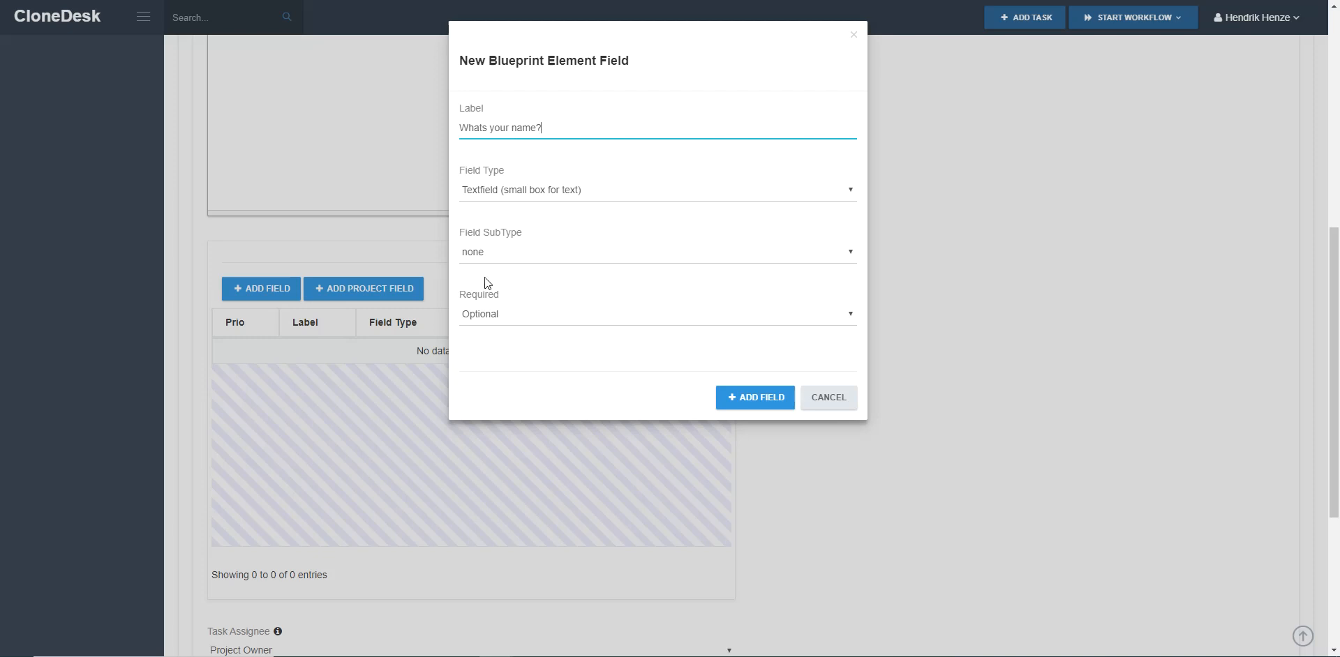
left_click(530, 321)
left_click(506, 348)
left_click(739, 399)
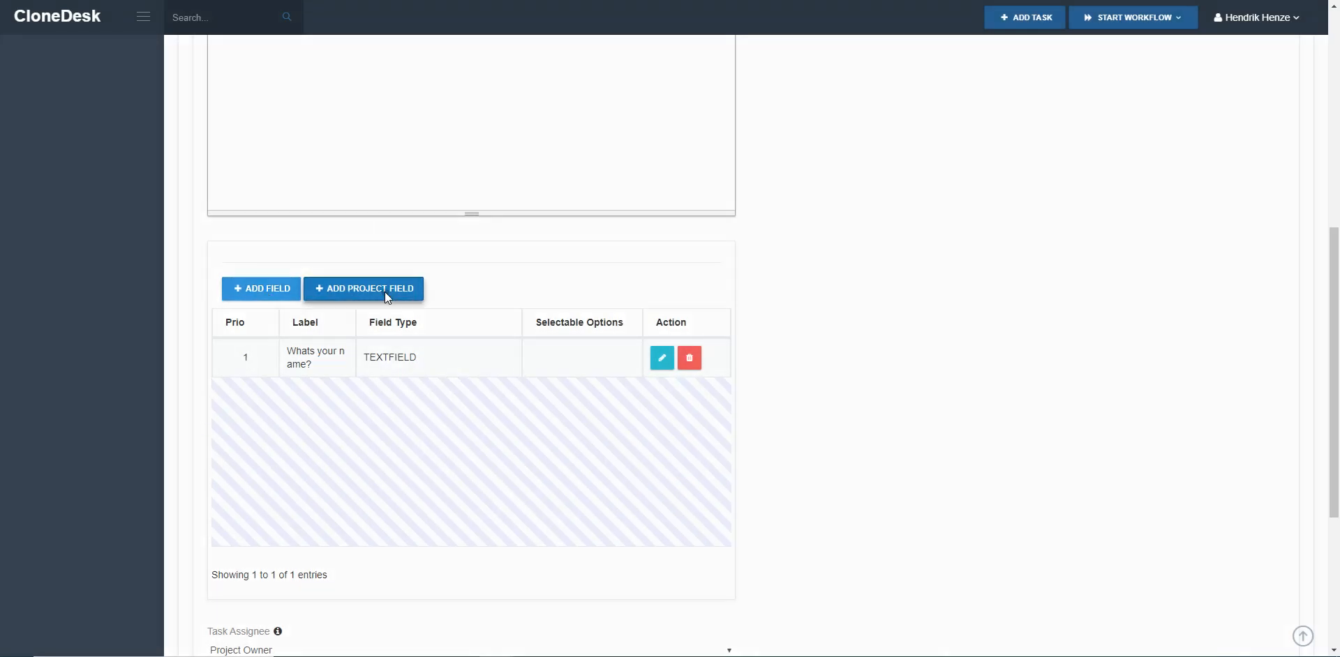
Add a new required project field labelled "Project URL", a Textfield with subtype url.
left_click(357, 290)
left_click(510, 184)
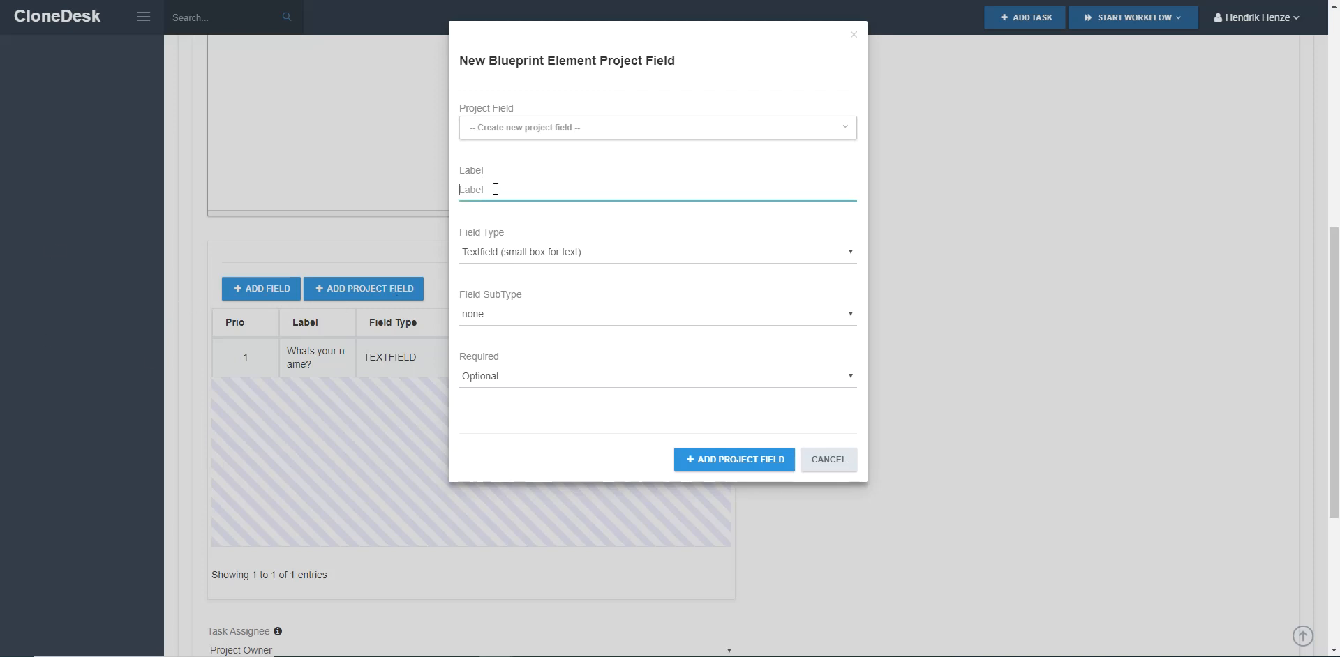
type("Project URL")
left_click(501, 314)
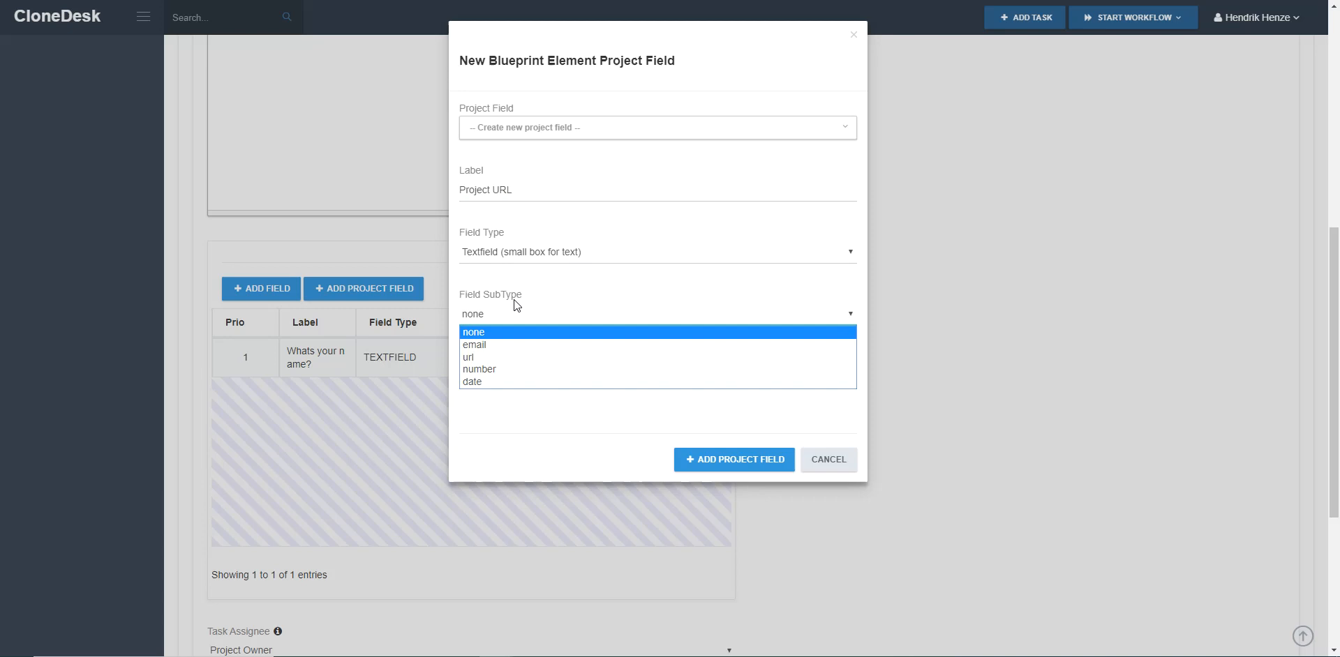
left_click(487, 357)
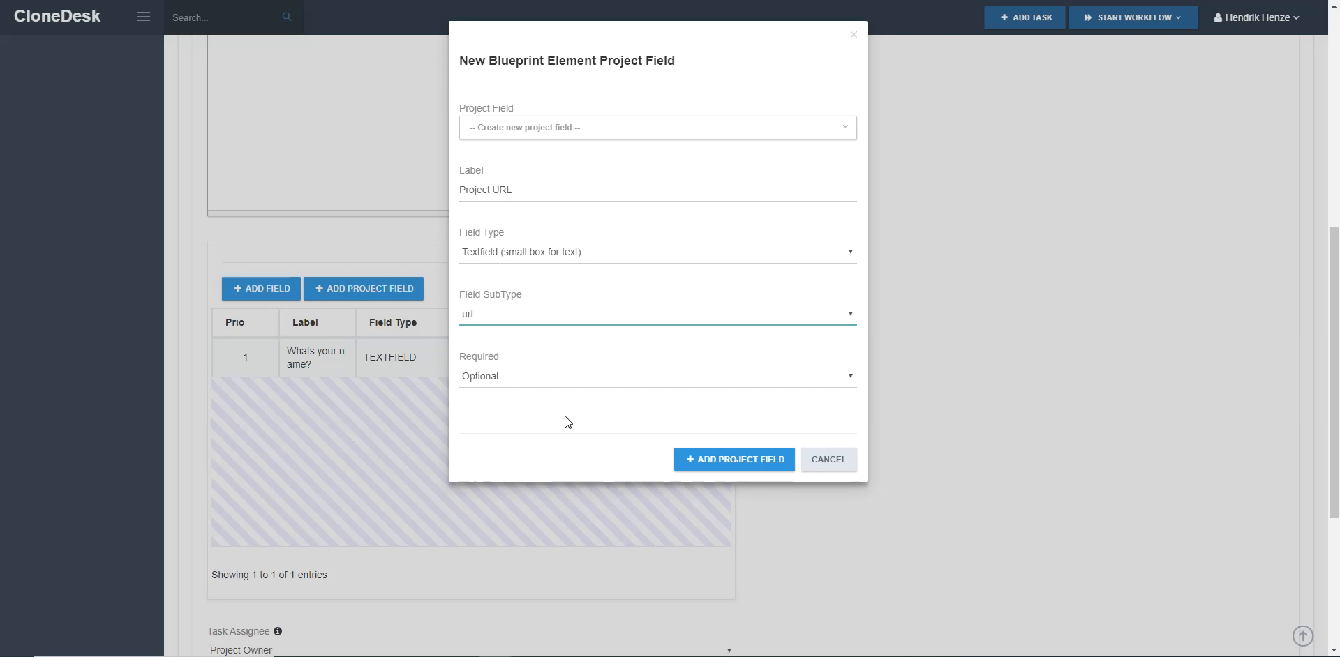
left_click(504, 387)
left_click(497, 412)
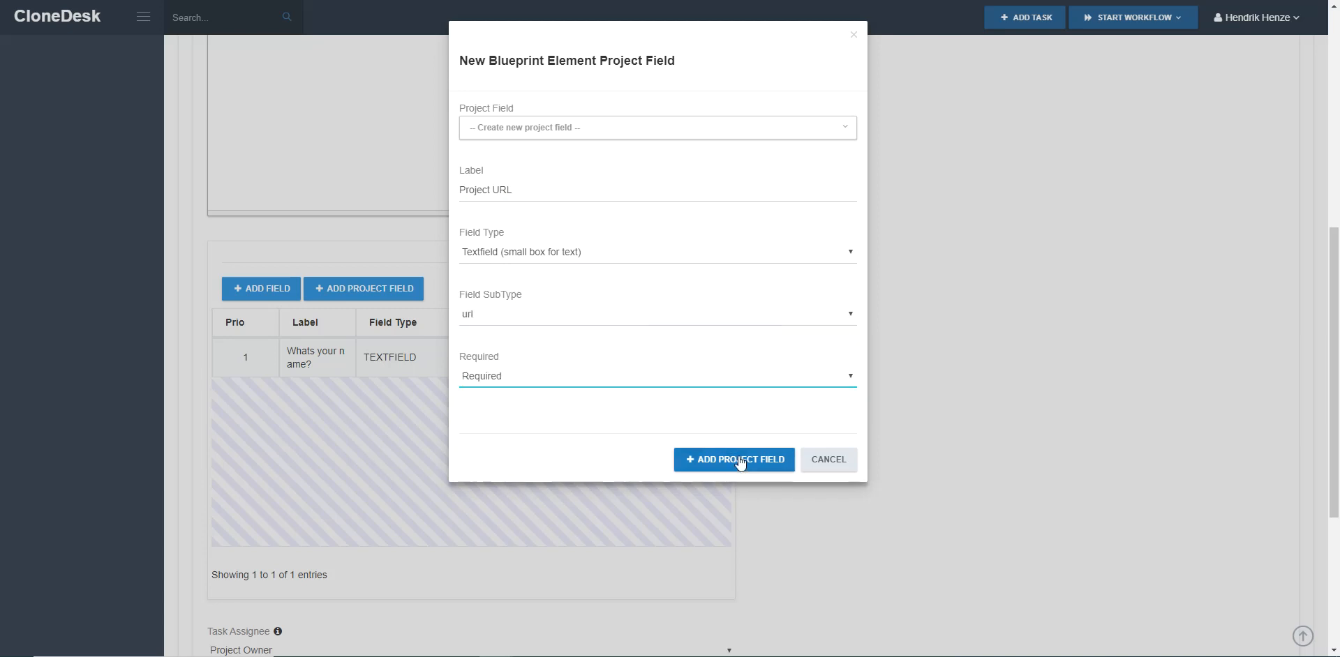
left_click(741, 459)
Start a new element field labelled "Do you like animals?" with field type Radios and make it required.
left_click(282, 297)
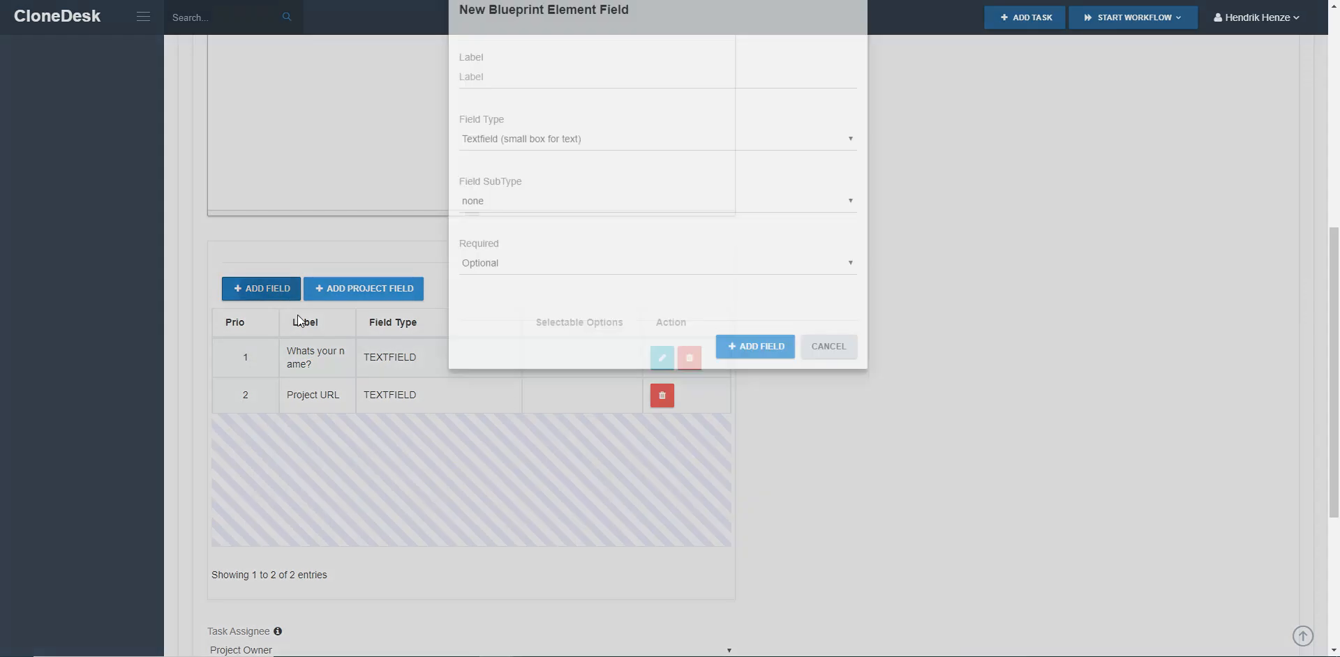
left_click(510, 130)
type("W")
key("BackSpace")
type("Do you like animals?")
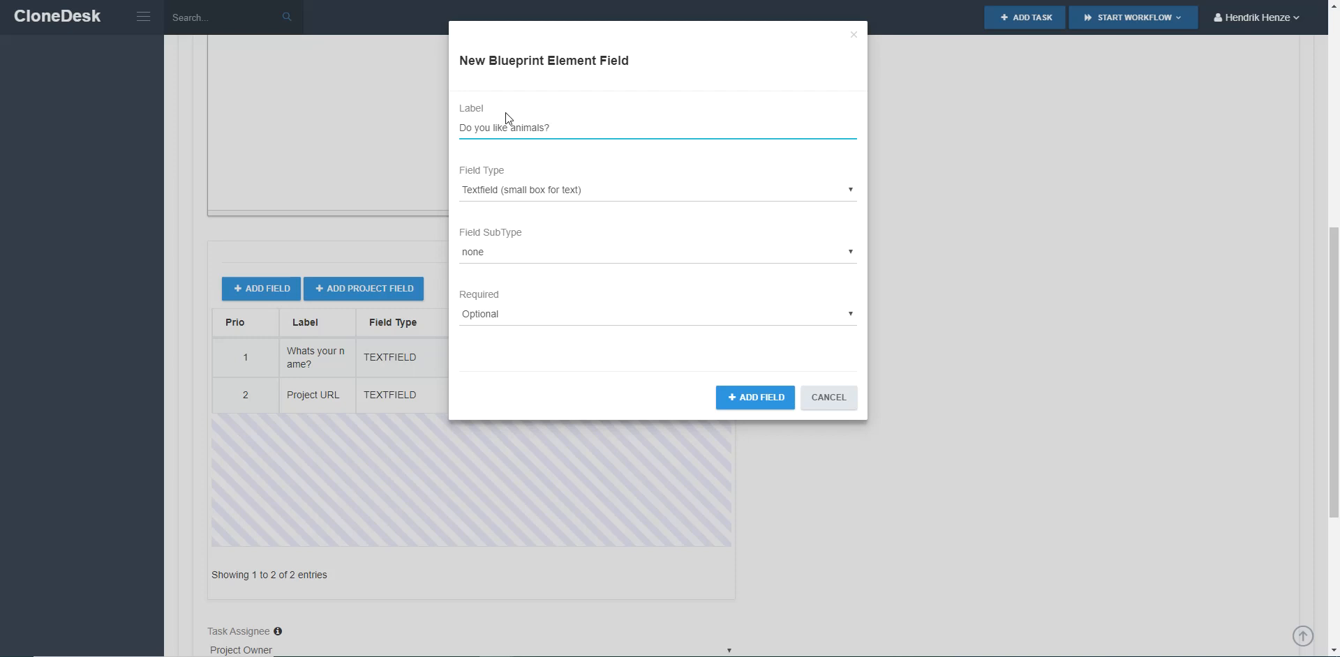
left_click(523, 190)
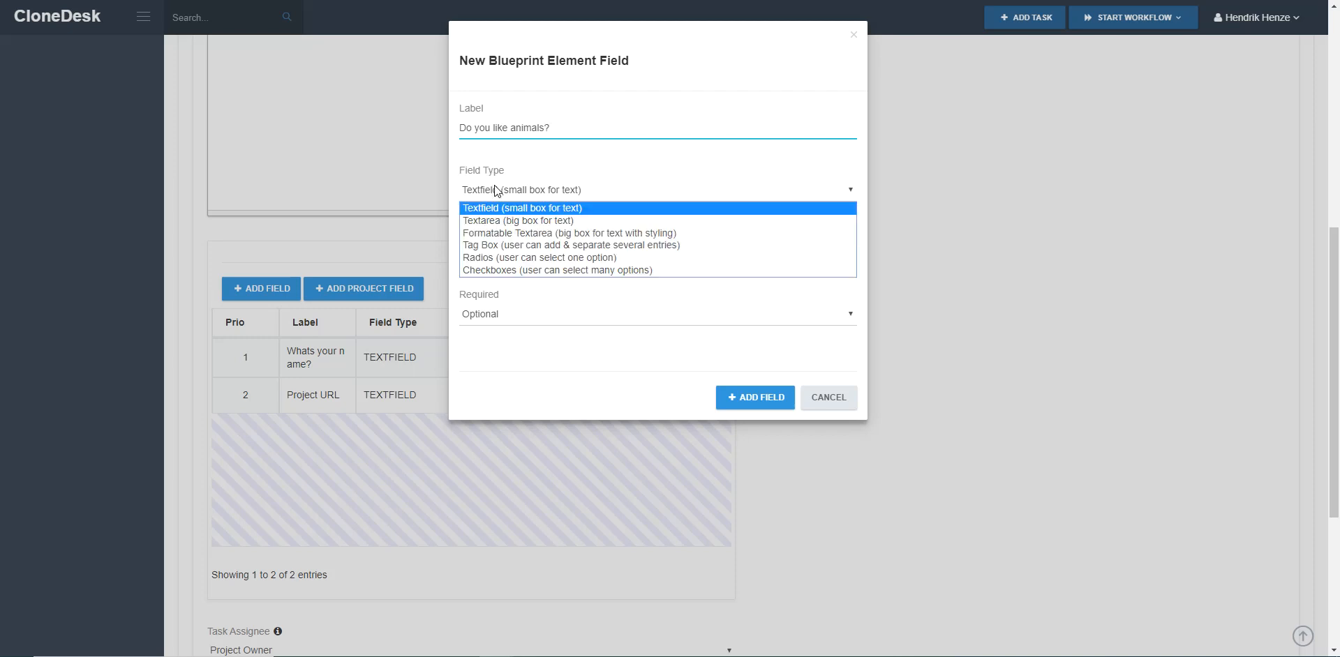
left_click(501, 258)
left_click(504, 254)
left_click(504, 277)
Give the animals question the selectable options "yes" and "no" and add the field to the element.
left_click(536, 301)
left_click(536, 318)
type("yes")
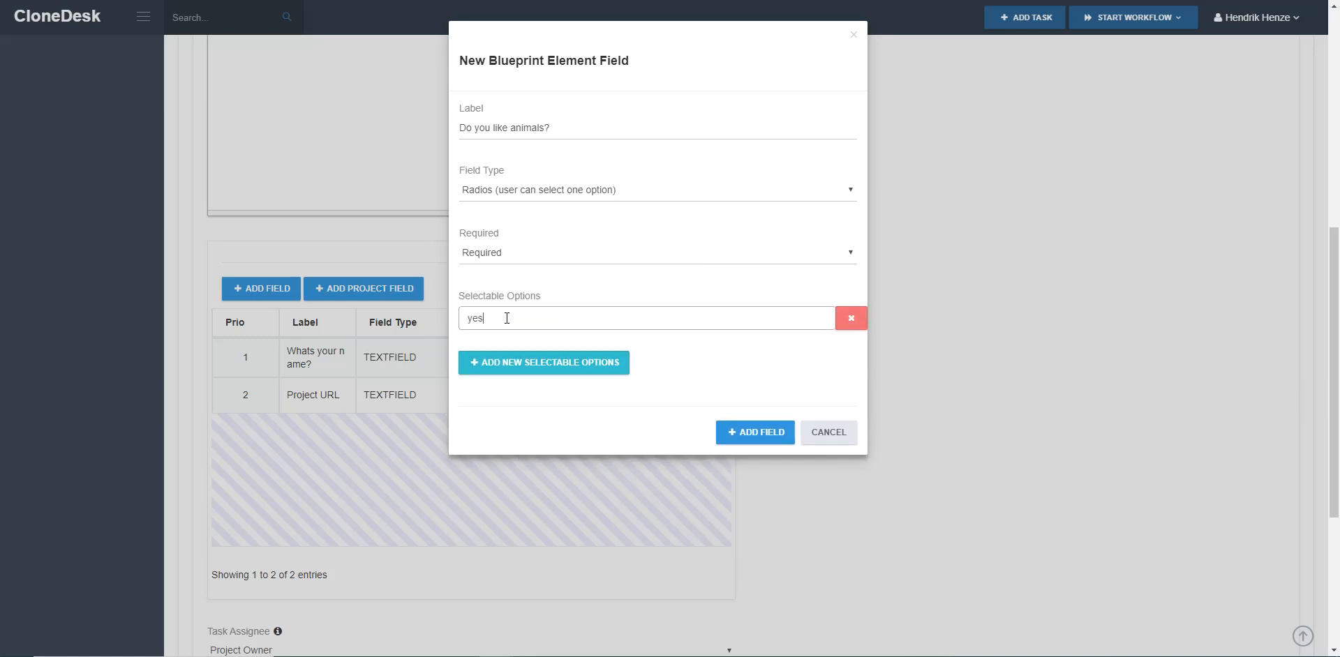
left_click(539, 371)
left_click(508, 379)
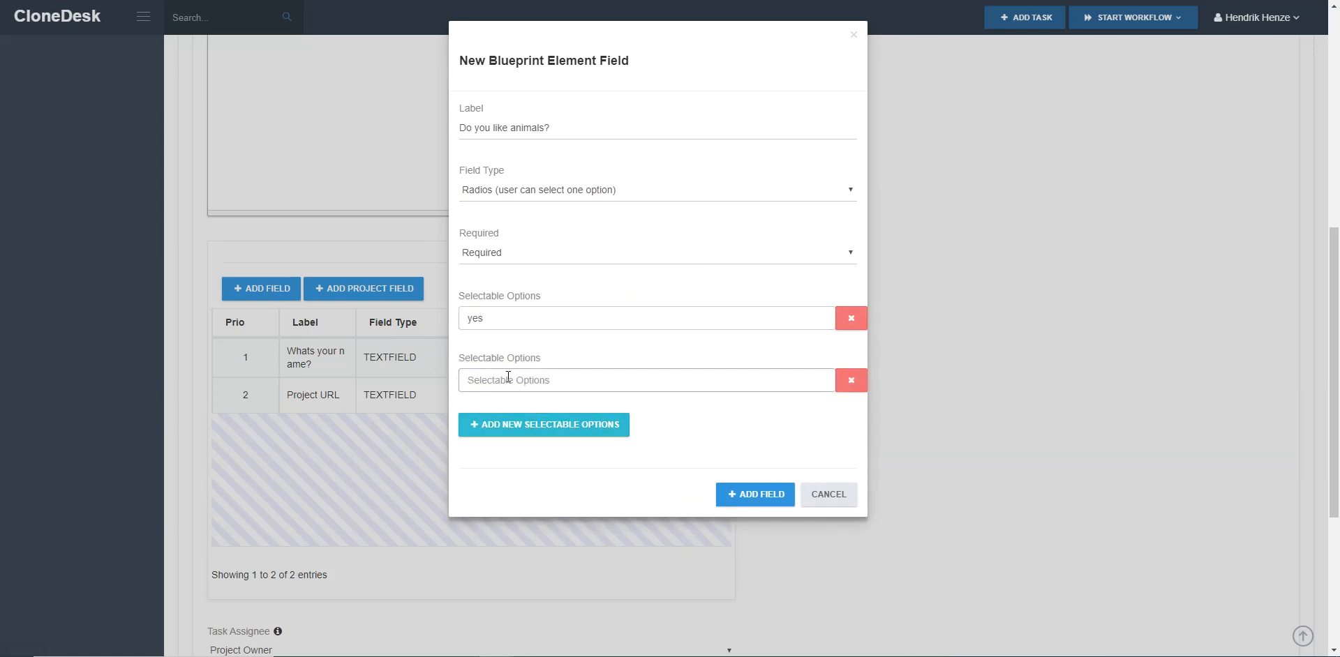
type("no")
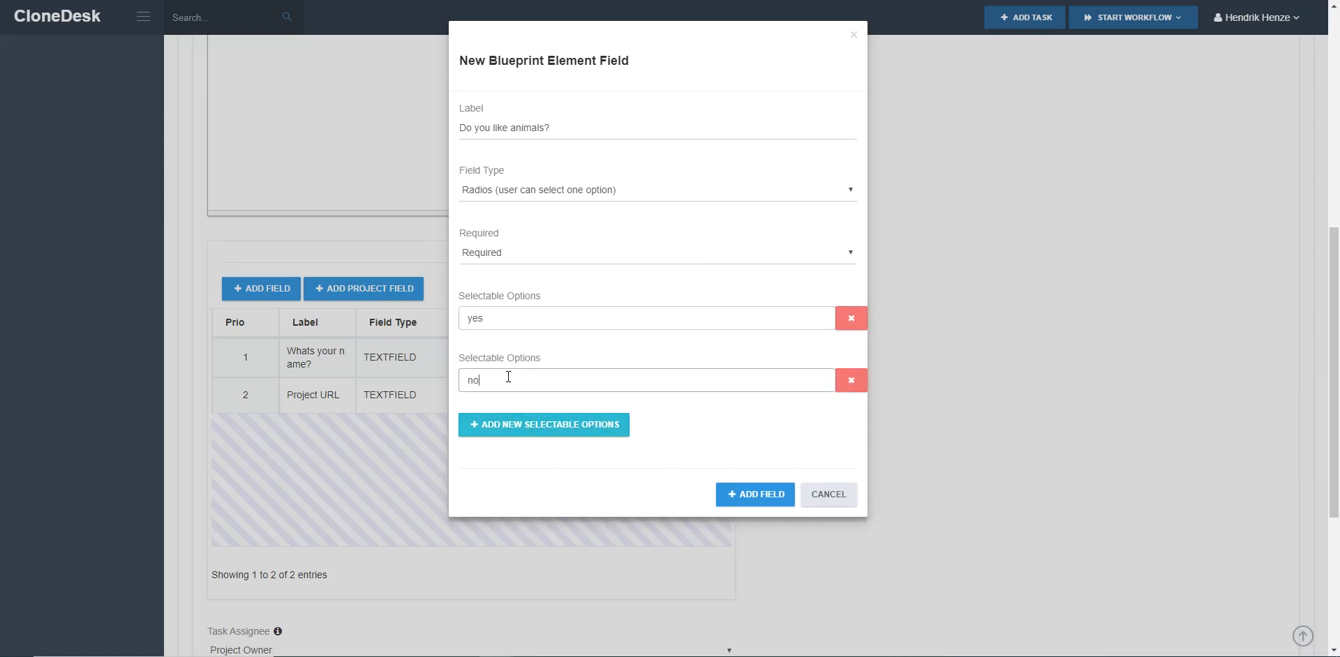
left_click(723, 504)
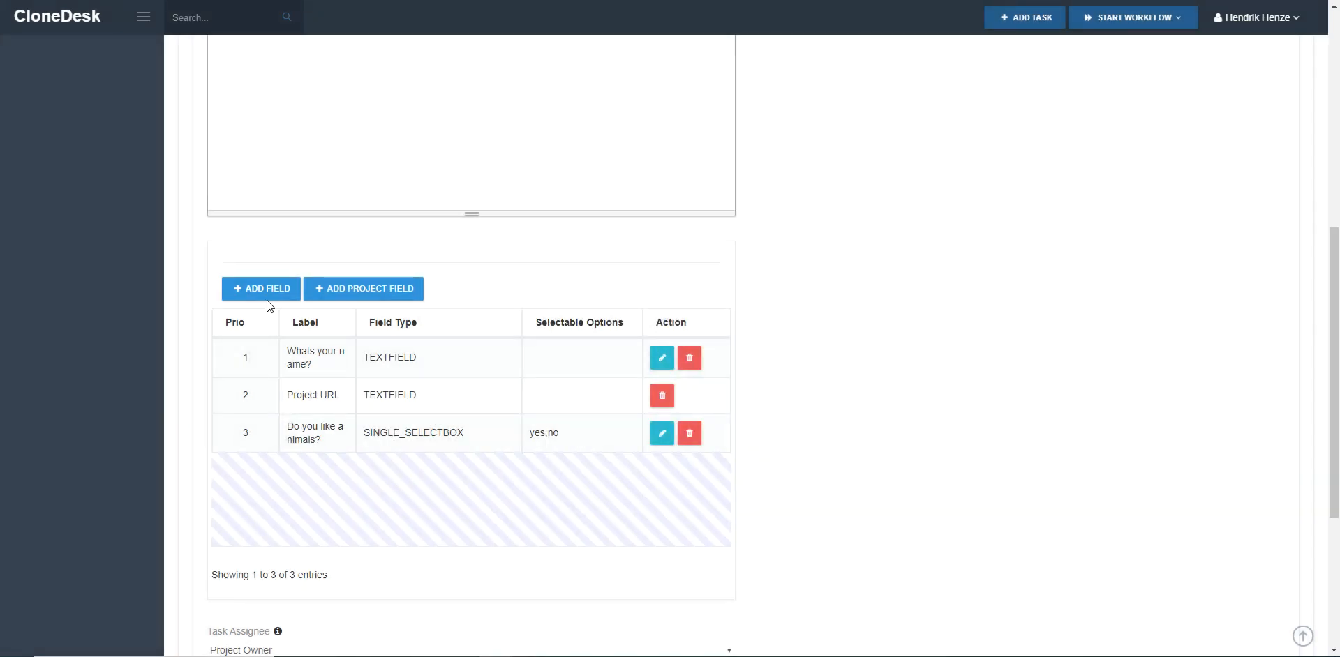
Start another element field labelled "What kind of animals do you like?" with field type Checkboxes and make it required.
left_click(266, 287)
left_click(530, 126)
type("What ")
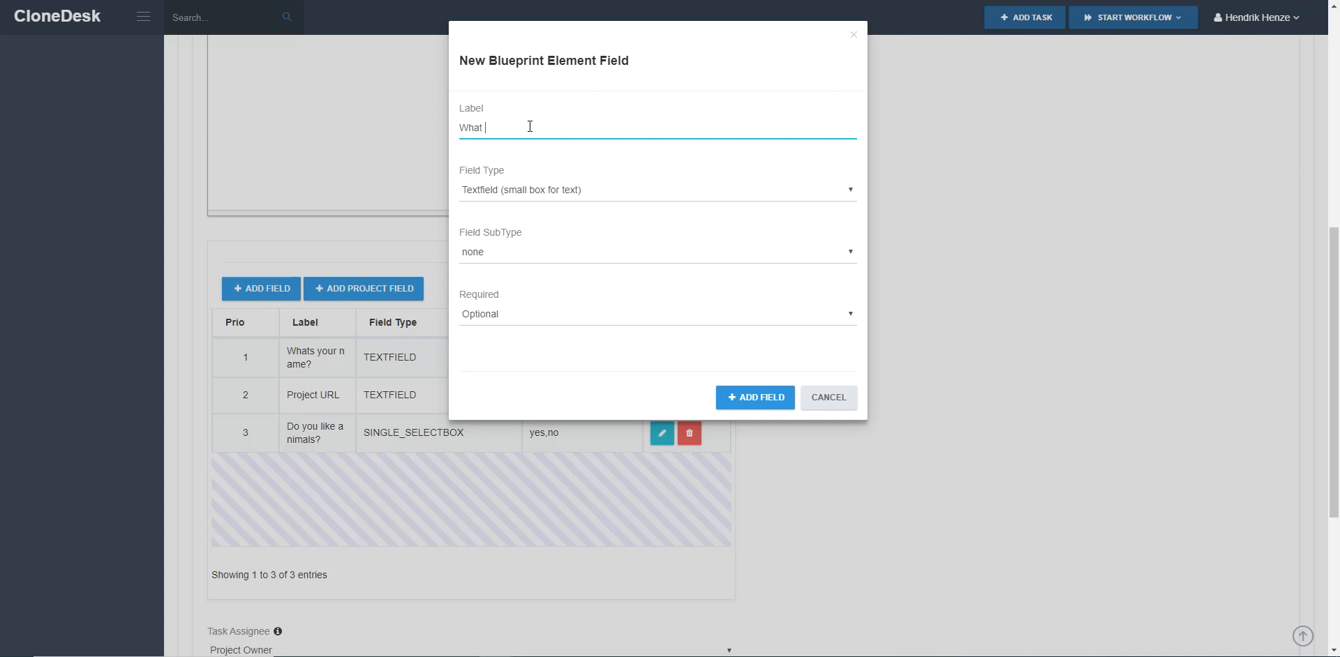
type("kind of animals do you lik?")
left_click(597, 127)
type("e")
left_click(539, 198)
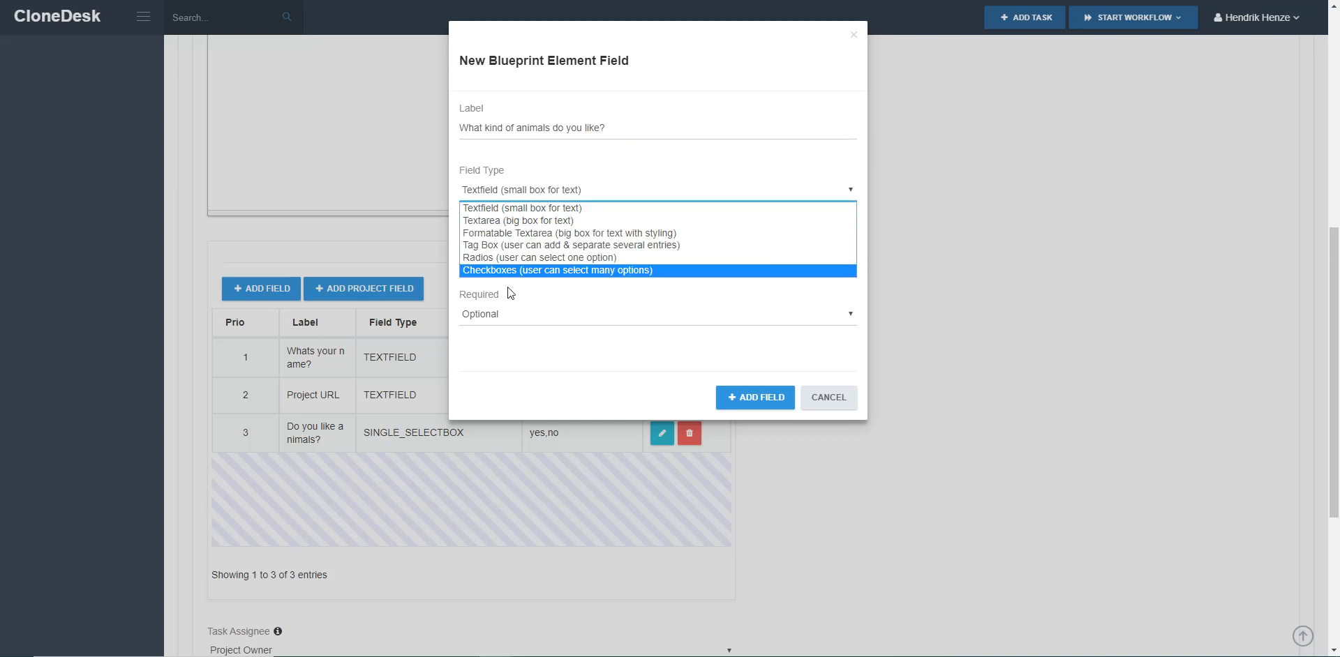
left_click(520, 272)
left_click(506, 253)
left_click(500, 284)
Give the checkbox question the selectable options "dogs", "cats" and "fish" and add the field to the element.
left_click(515, 302)
left_click(528, 312)
type("dog")
left_click(532, 362)
left_click(523, 376)
type("cat")
left_click(515, 424)
left_click(501, 450)
left_click(493, 320)
type("s")
left_click(499, 381)
type("s")
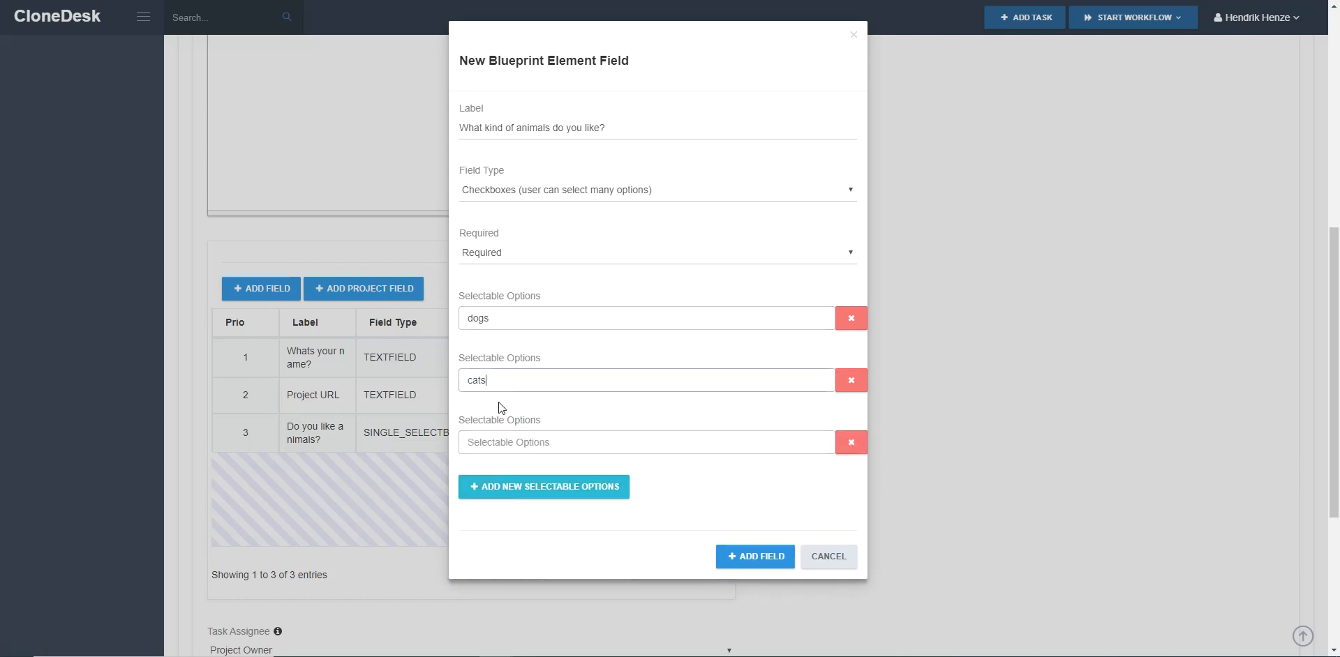
left_click(519, 441)
type("fish")
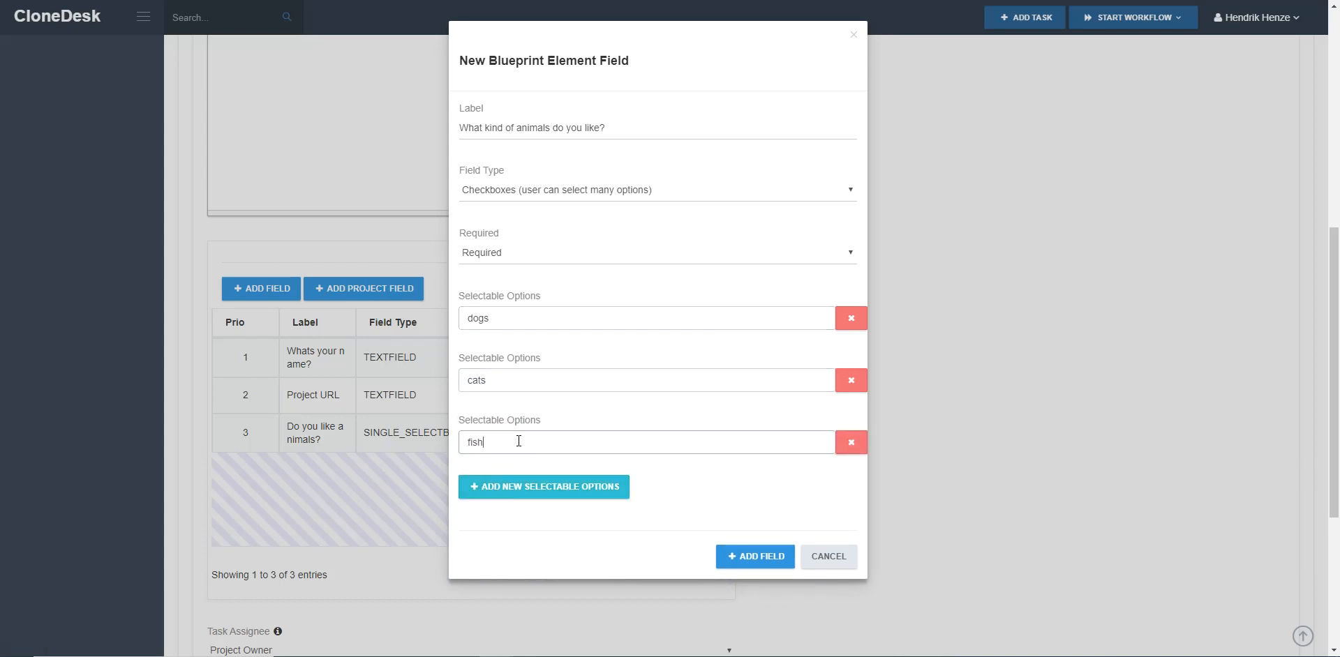
left_click(756, 557)
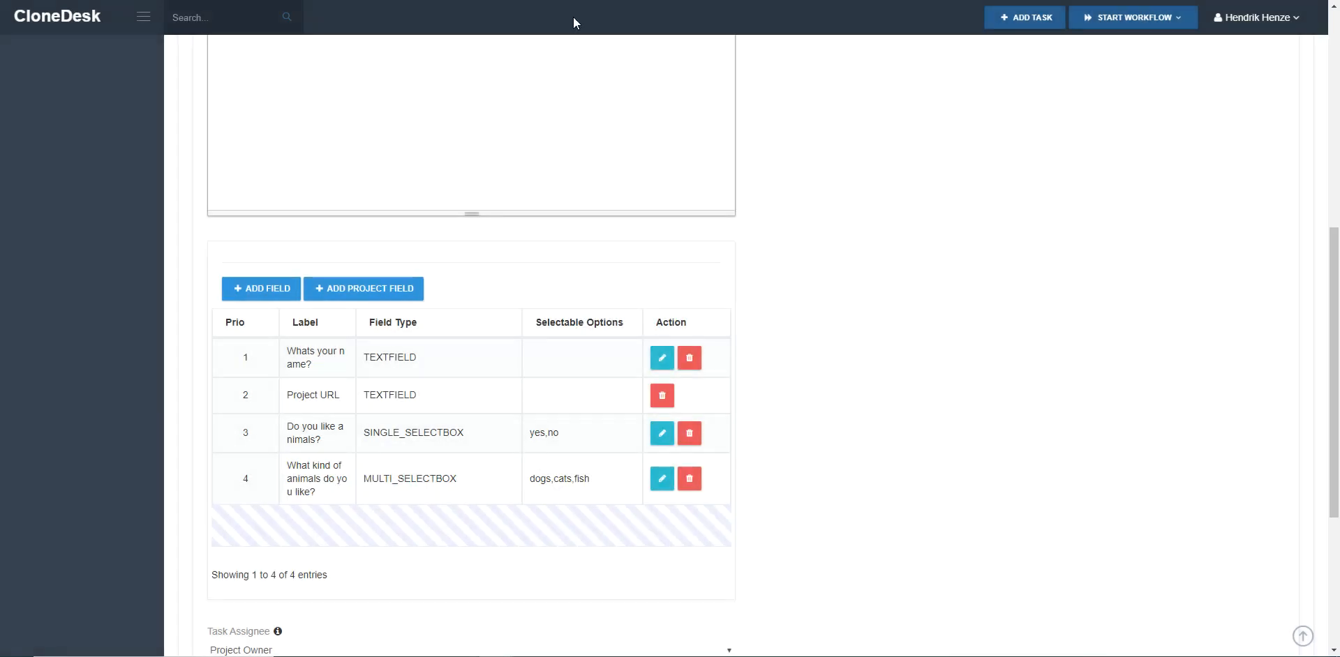
Set the task assignee to Blueprint Starter and the element channel to test, saving the element while staying on its page.
scroll(392, 386, "down", 4)
left_click(272, 365)
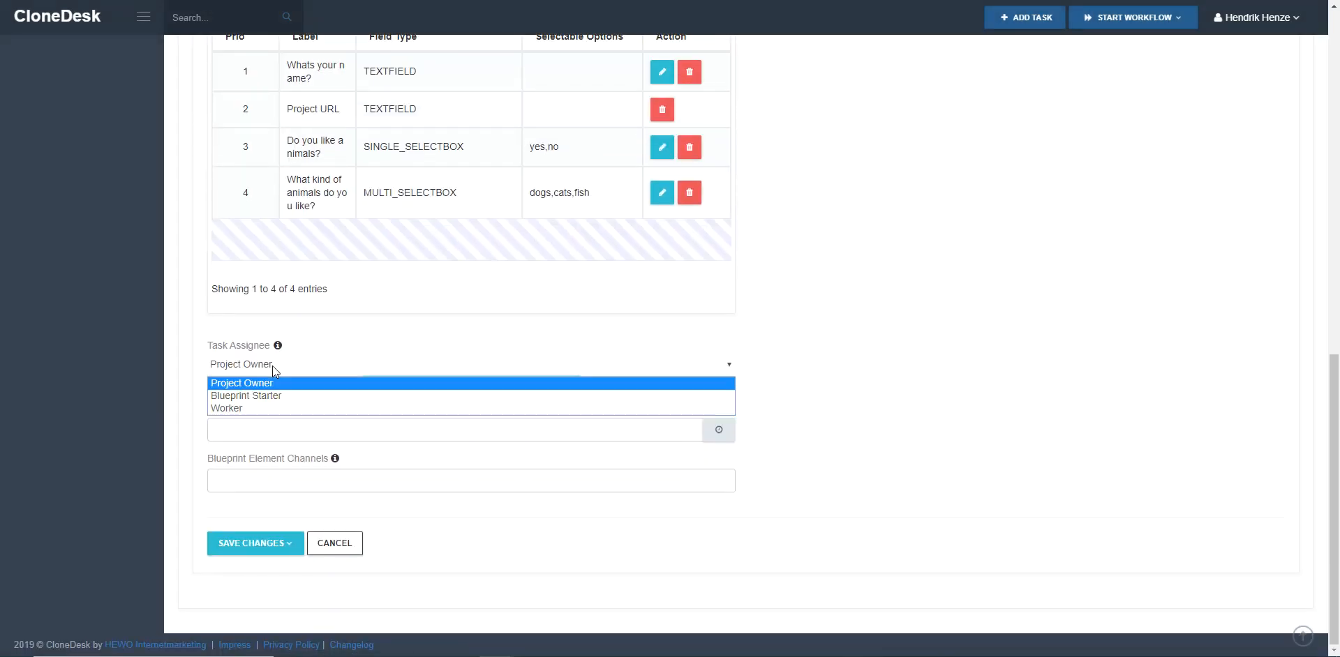
left_click(262, 396)
left_click(270, 479)
type("test")
left_click(262, 503)
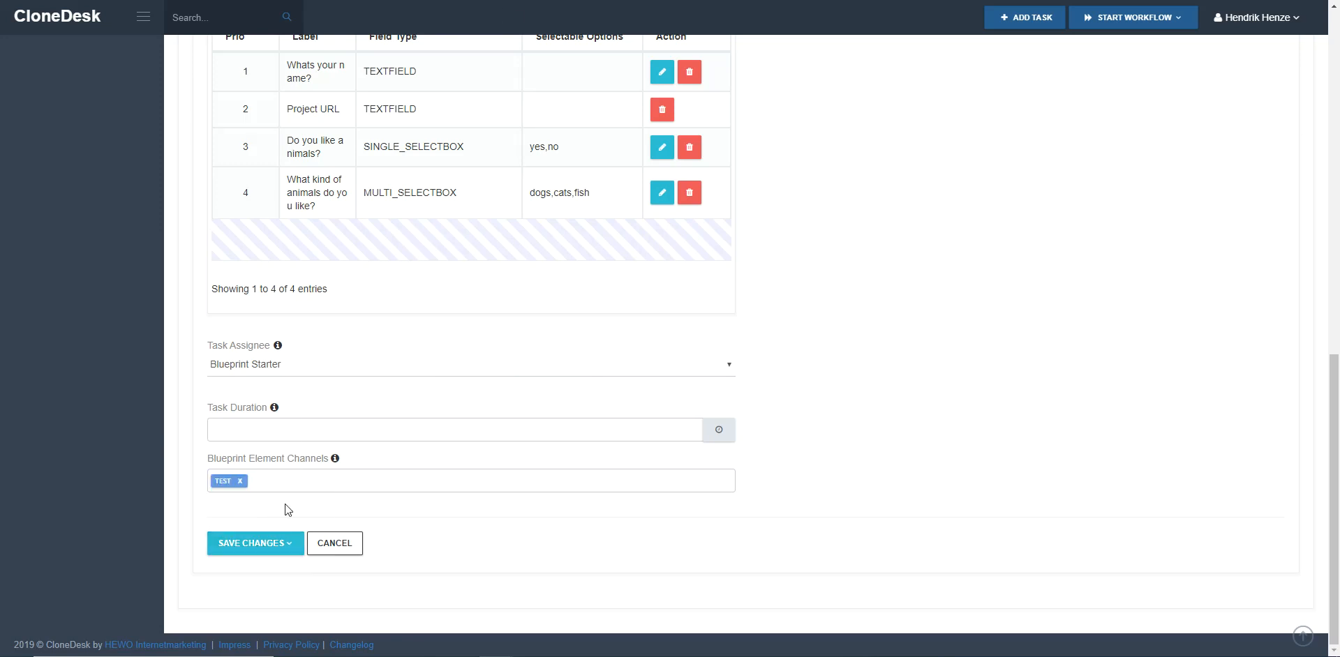
left_click(279, 543)
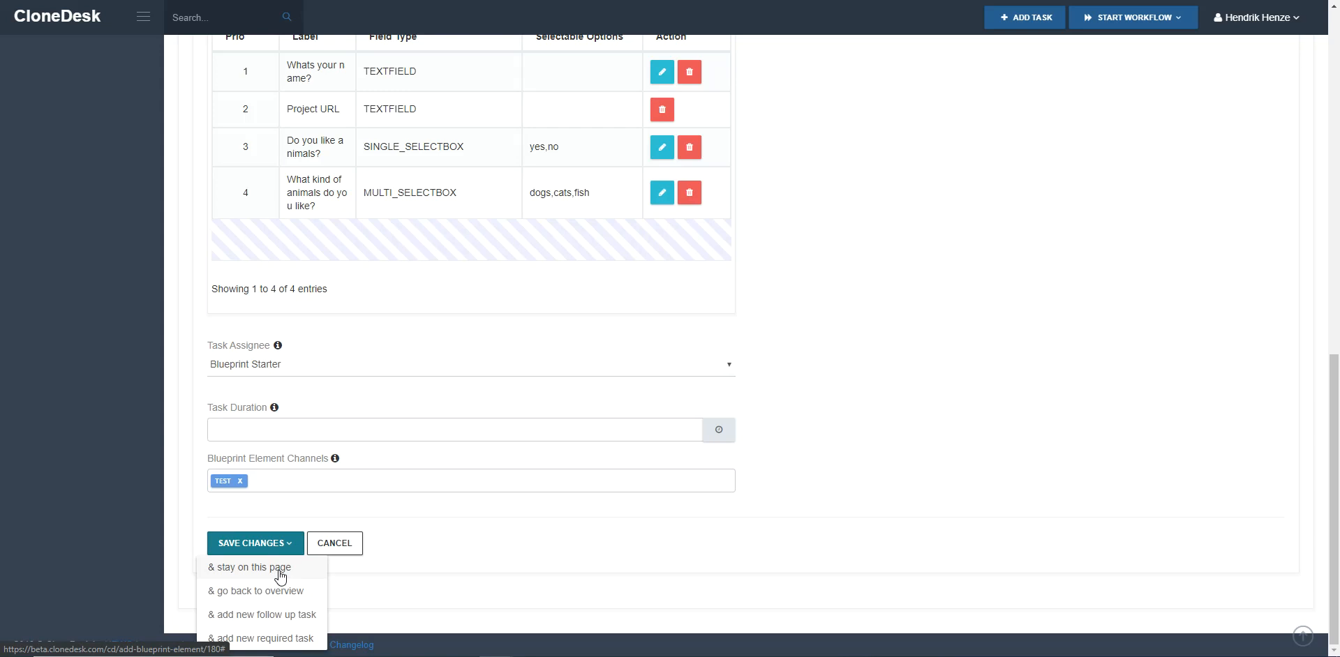
left_click(280, 569)
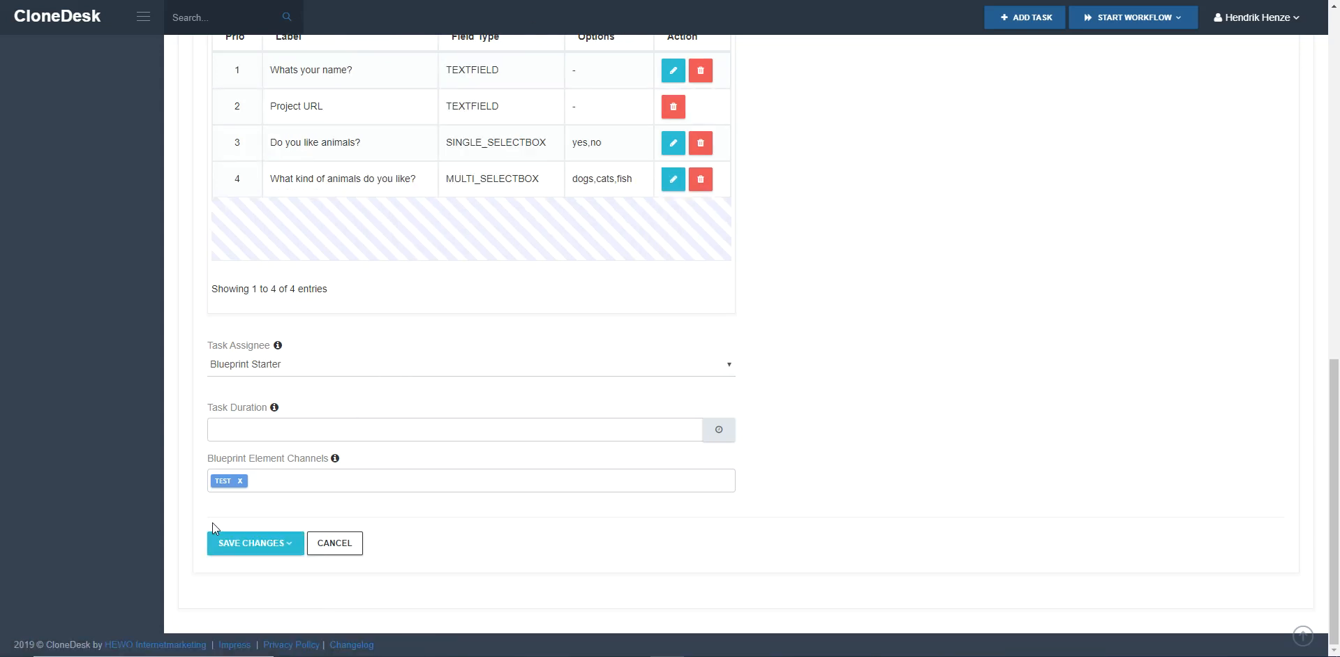
Save the element with a new follow-up task and name that task "test 2".
left_click(241, 548)
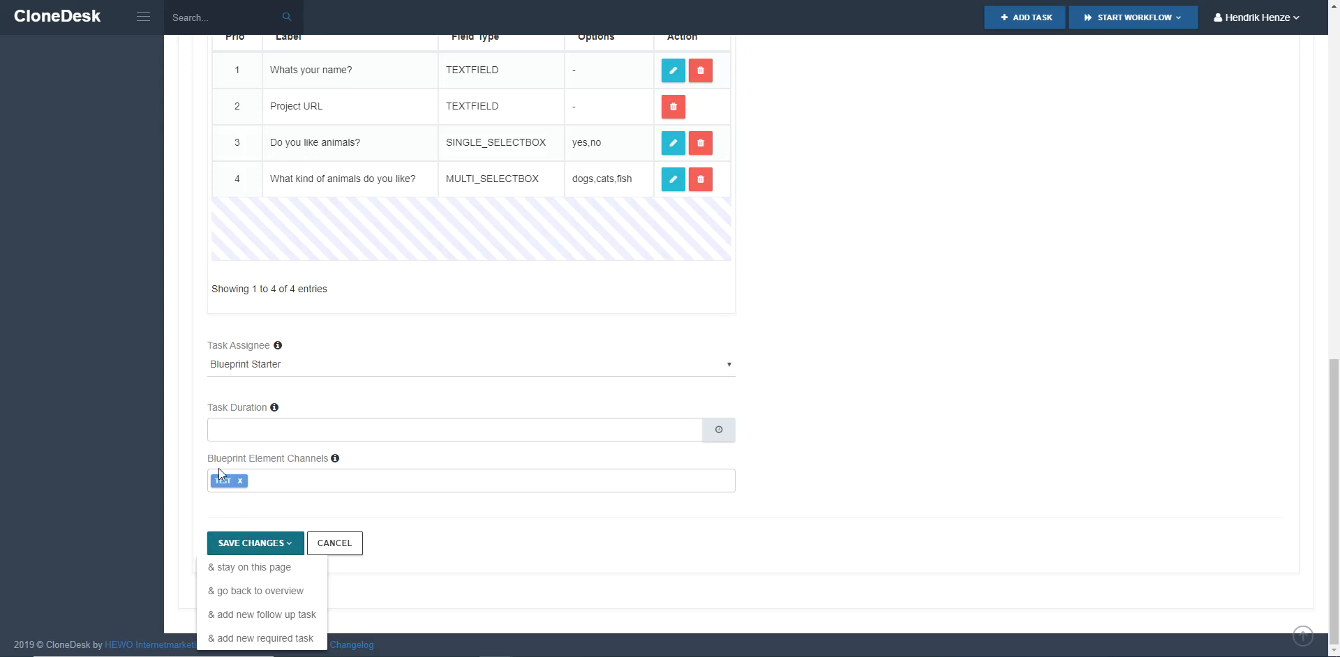
left_click(279, 615)
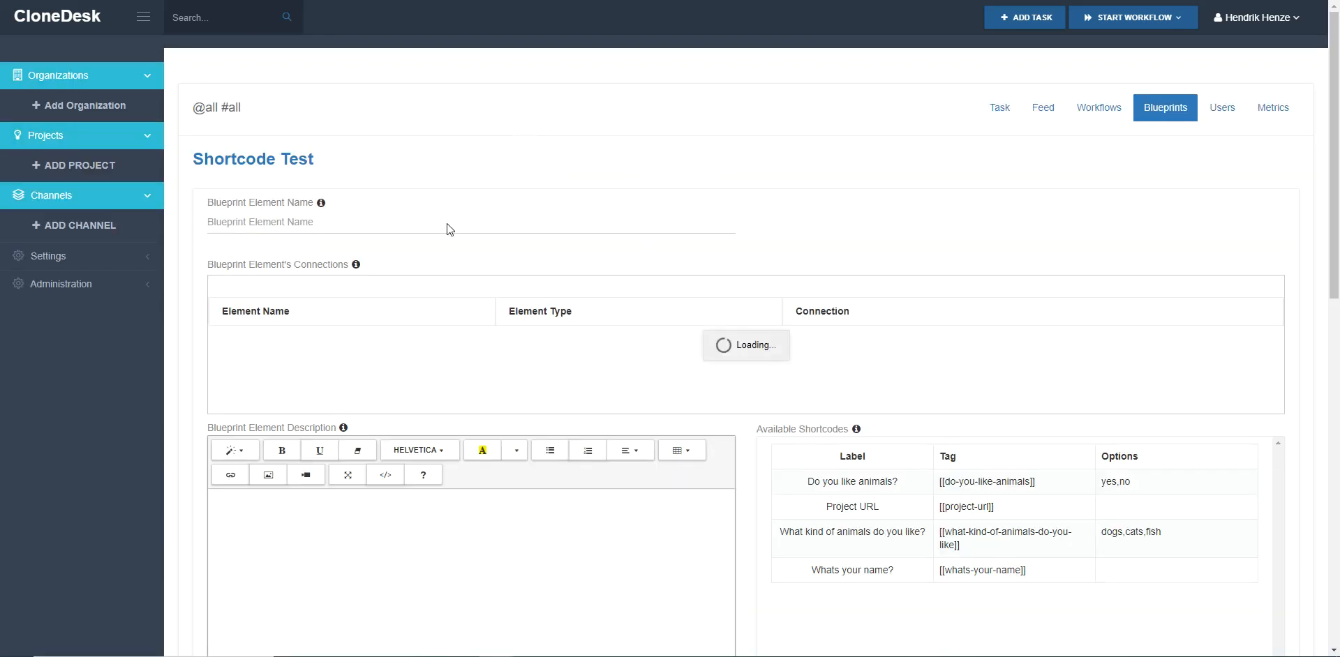
left_click(306, 230)
type("test 2")
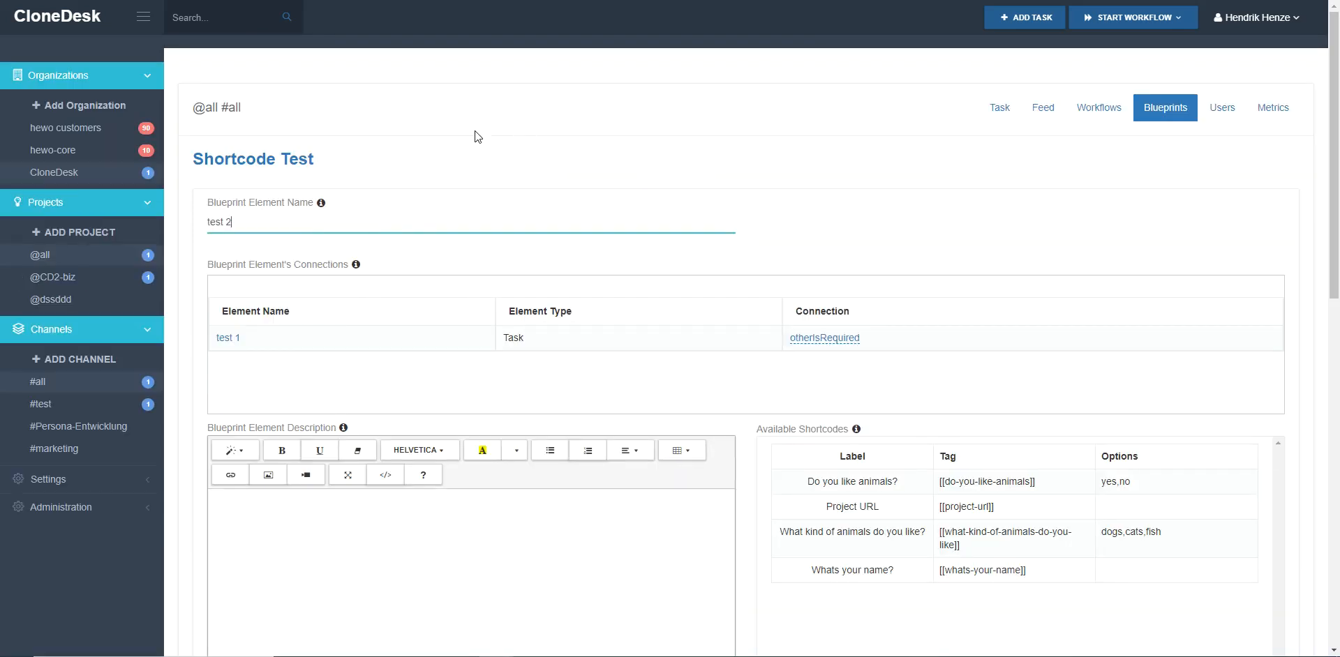
left_click(436, 197)
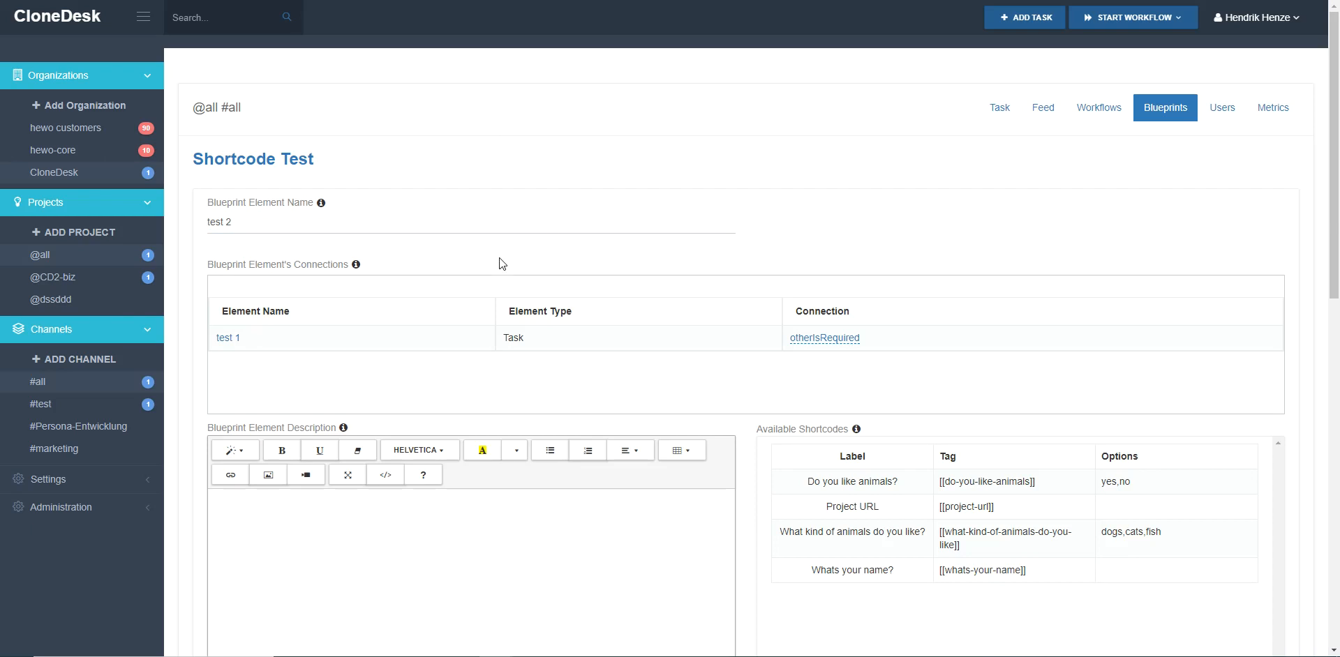
Copy all rows of the available shortcodes table into the blueprint element description.
scroll(307, 244, "down", 3)
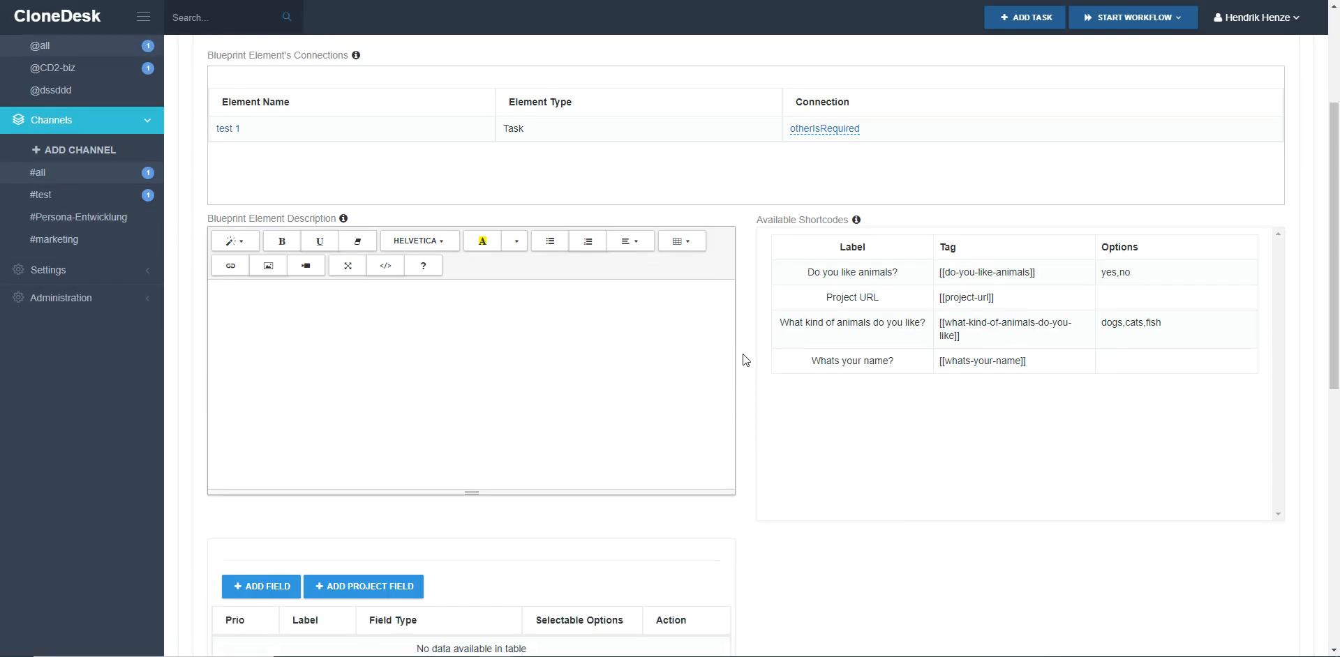
left_click_drag(807, 272, 1038, 358)
key("ctrl+c")
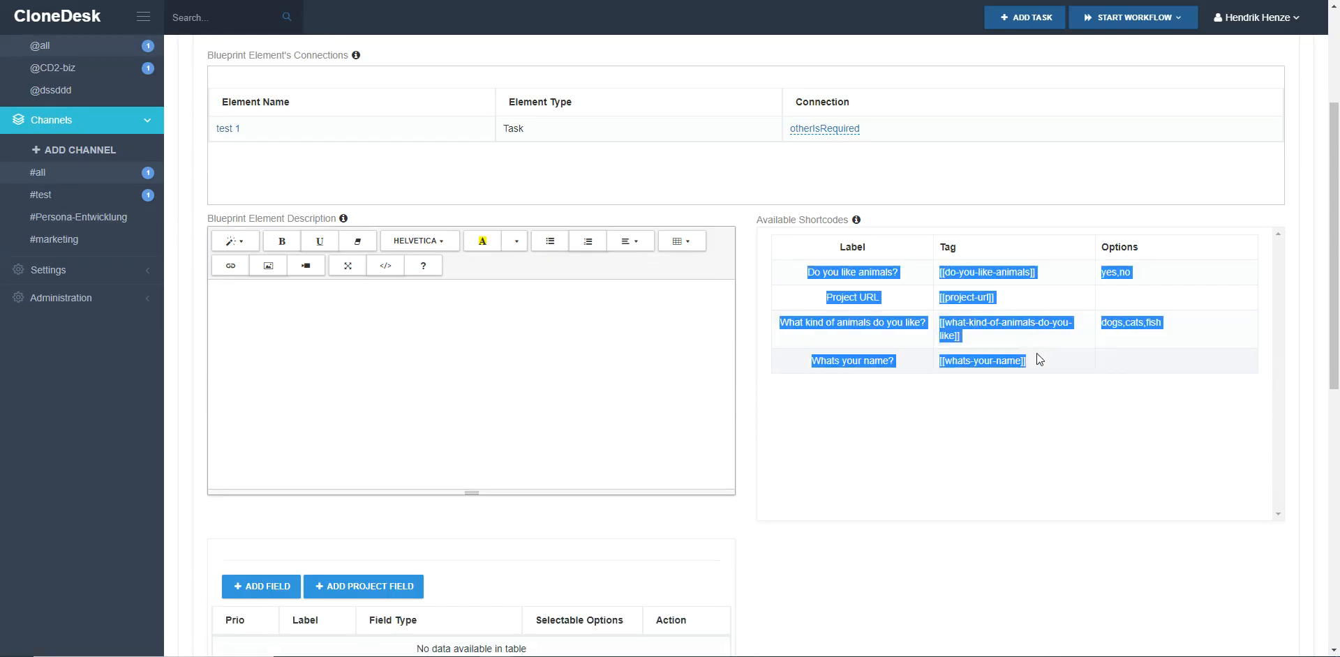
left_click(459, 354)
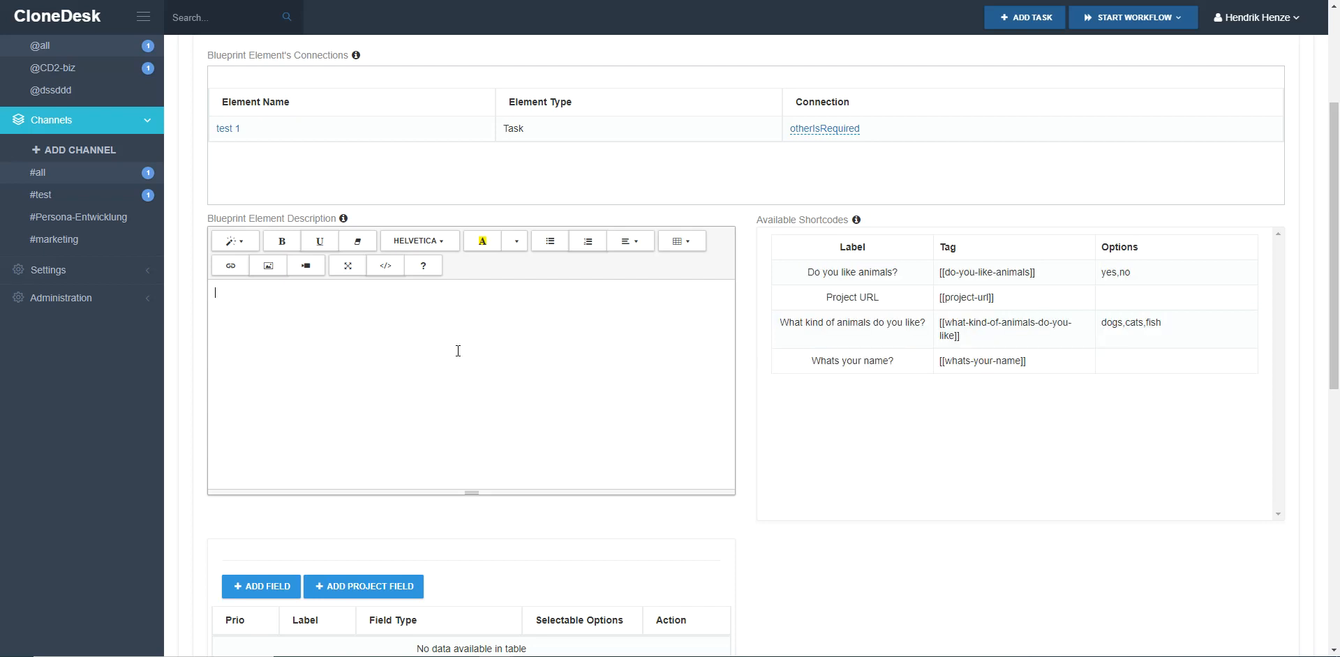
key("ctrl+v")
Remove the option values "yes,no" and "dogs,cats,fish" from the description, keeping only the labels and shortcode tags.
left_click_drag(415, 295, 461, 294)
key("BackSpace")
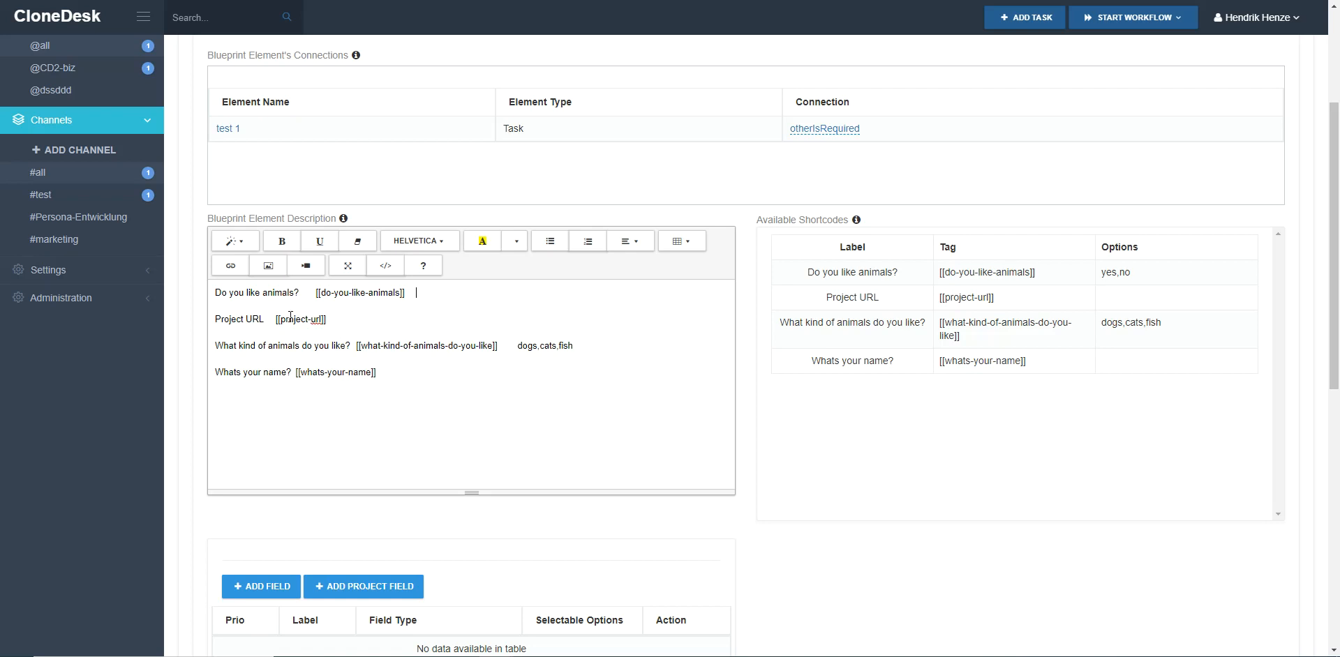
left_click_drag(515, 344, 580, 345)
key("ctrl+v")
key("ctrl+z")
key("BackSpace")
key("ctrl+shift+Left")
key("ctrl+shift+Right")
key("Right")
Set the task assignee of test 2 to Blueprint Starter and add the test channel to the element.
scroll(196, 307, "down", 1)
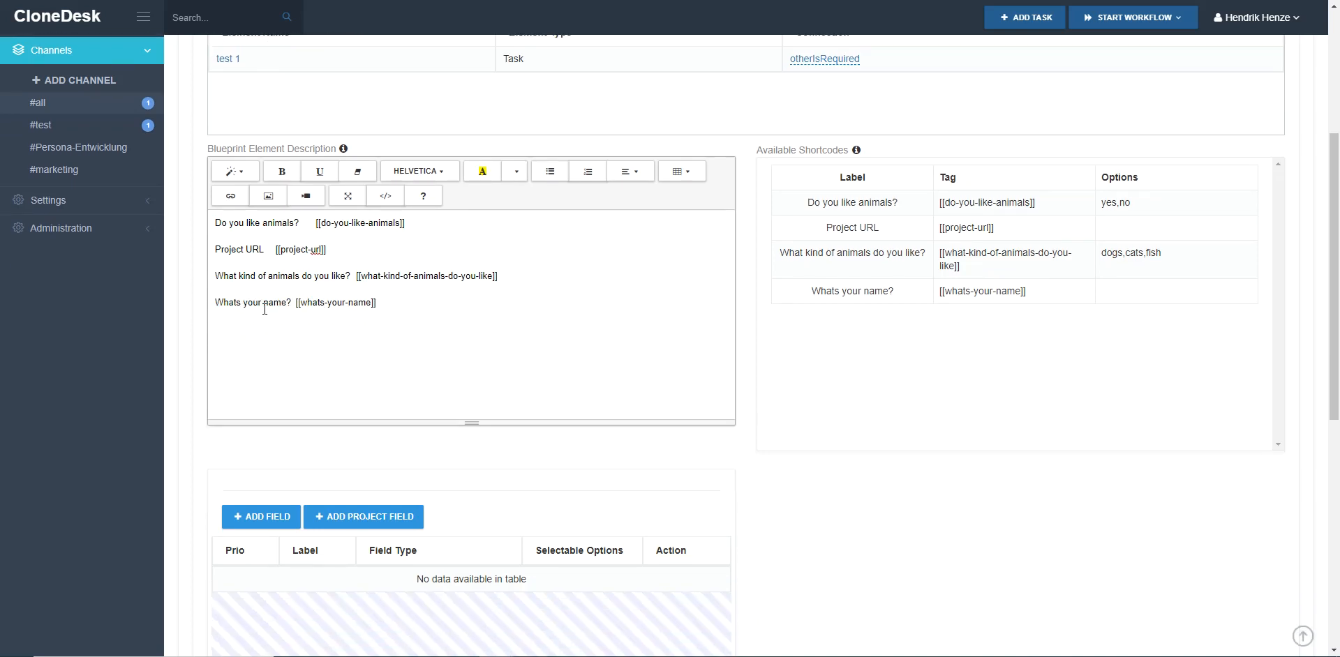
scroll(209, 321, "down", 5)
scroll(183, 333, "down", 3)
left_click(249, 364)
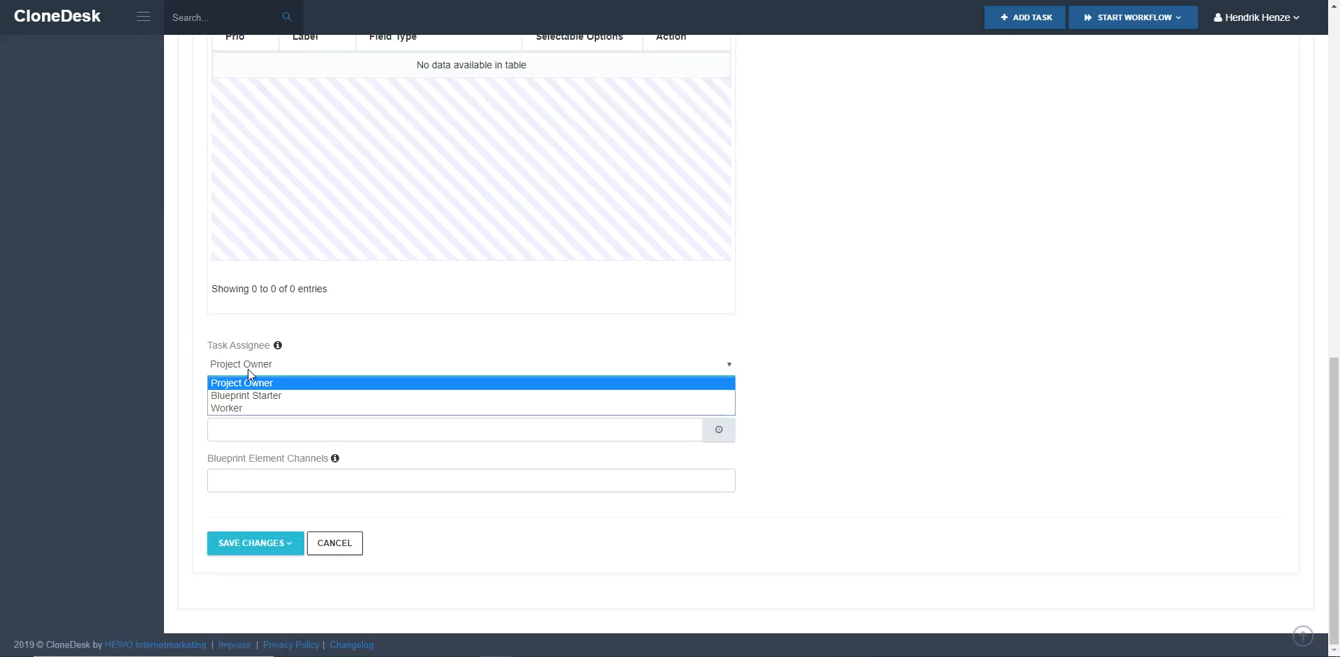
left_click(270, 399)
left_click(269, 480)
type("test")
key("Return")
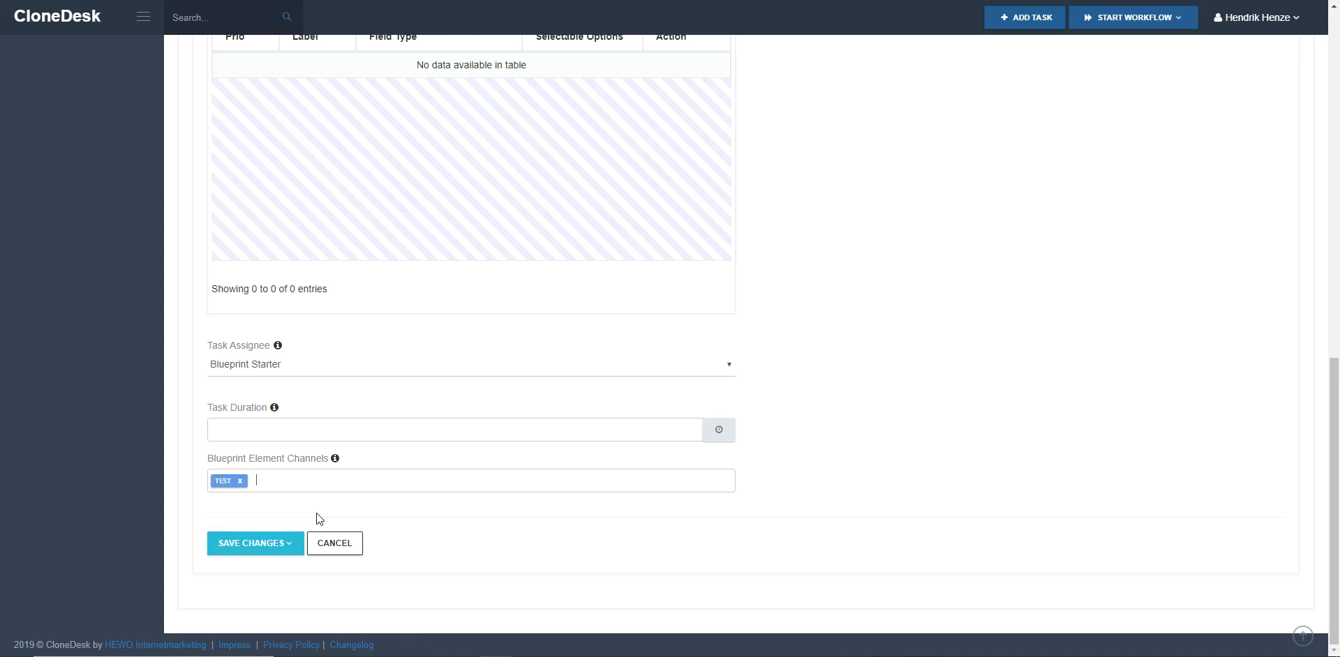
Save the test 2 element, stay on its page, and review the saved description.
left_click(271, 553)
left_click(273, 568)
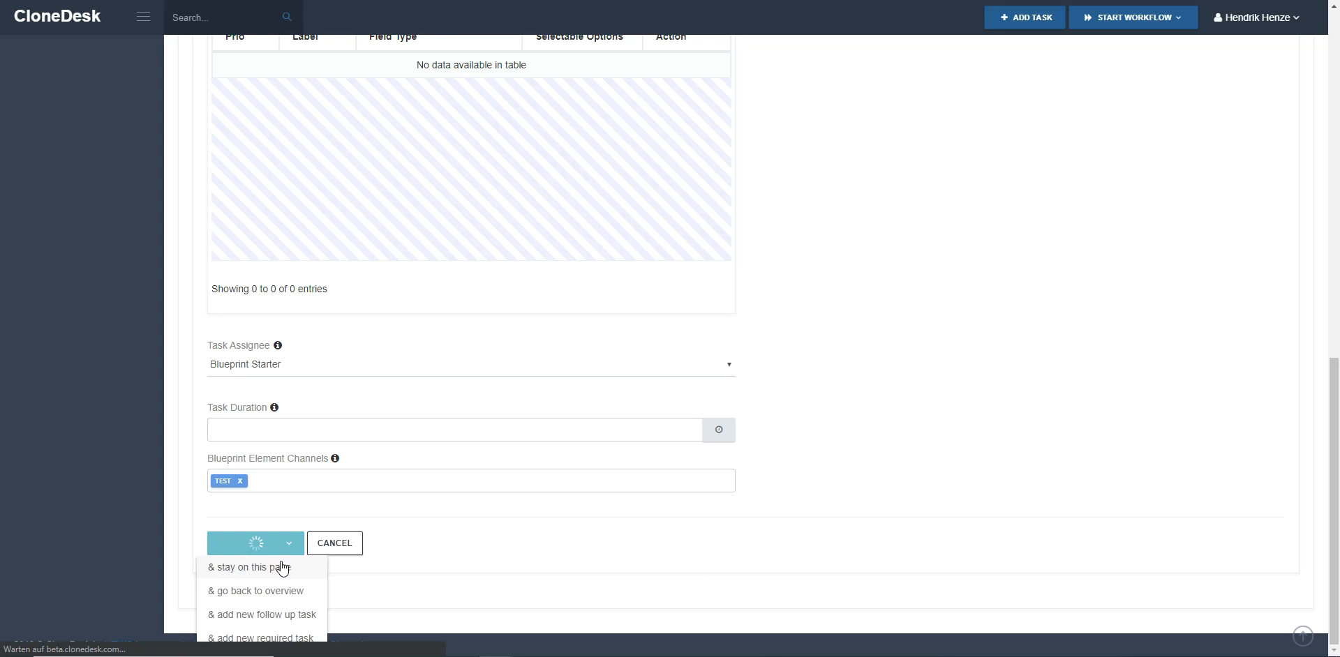
scroll(449, 203, "down", 5)
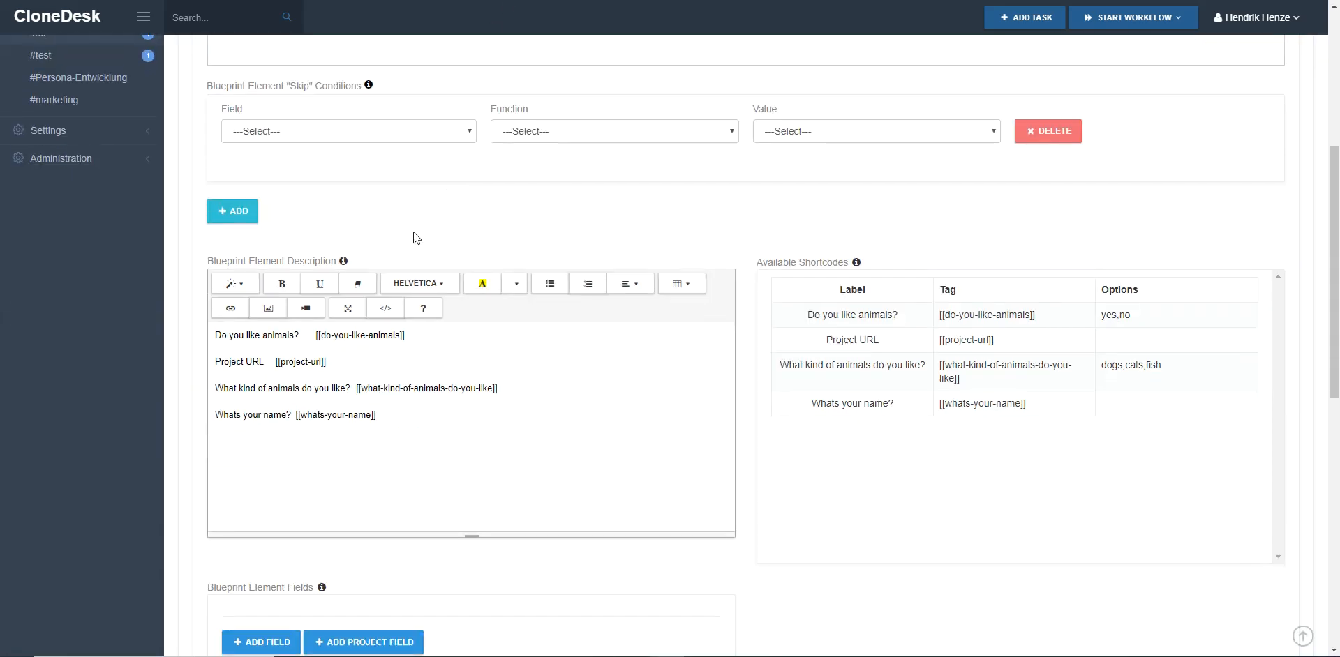
scroll(476, 333, "up", 5)
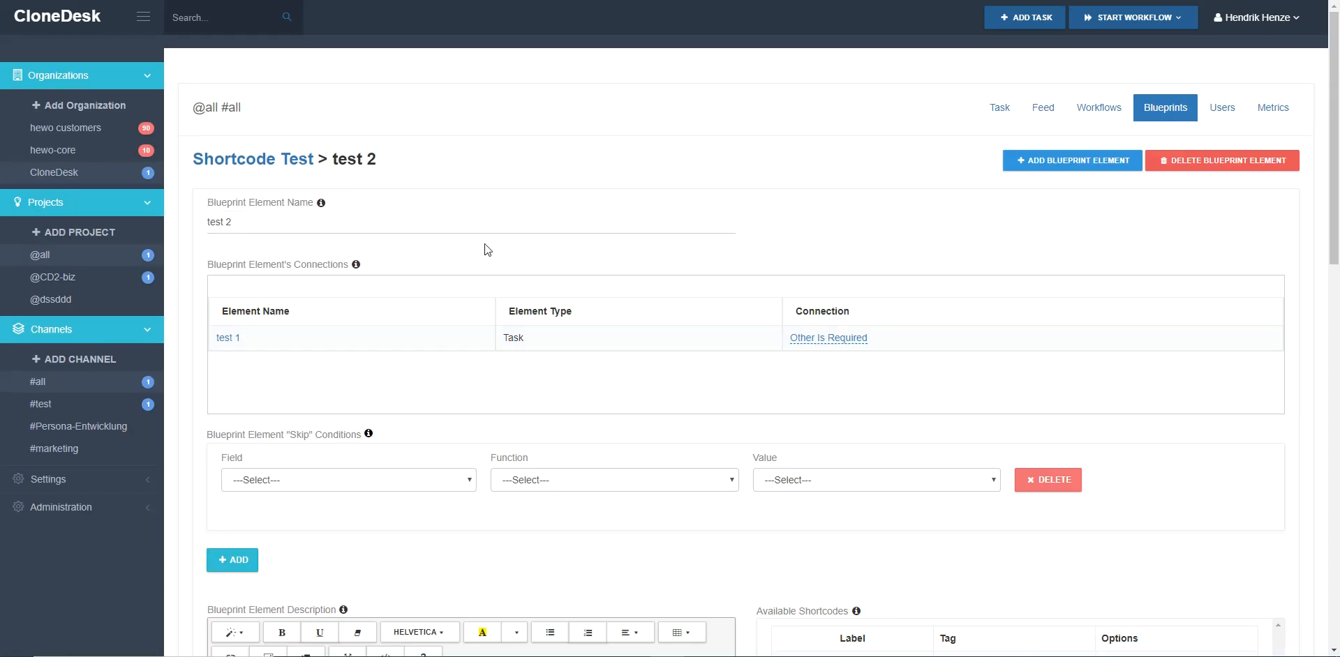
Start a workflow from the Shortcode Test blueprint in project CD2-biz with Very High priority.
left_click(284, 168)
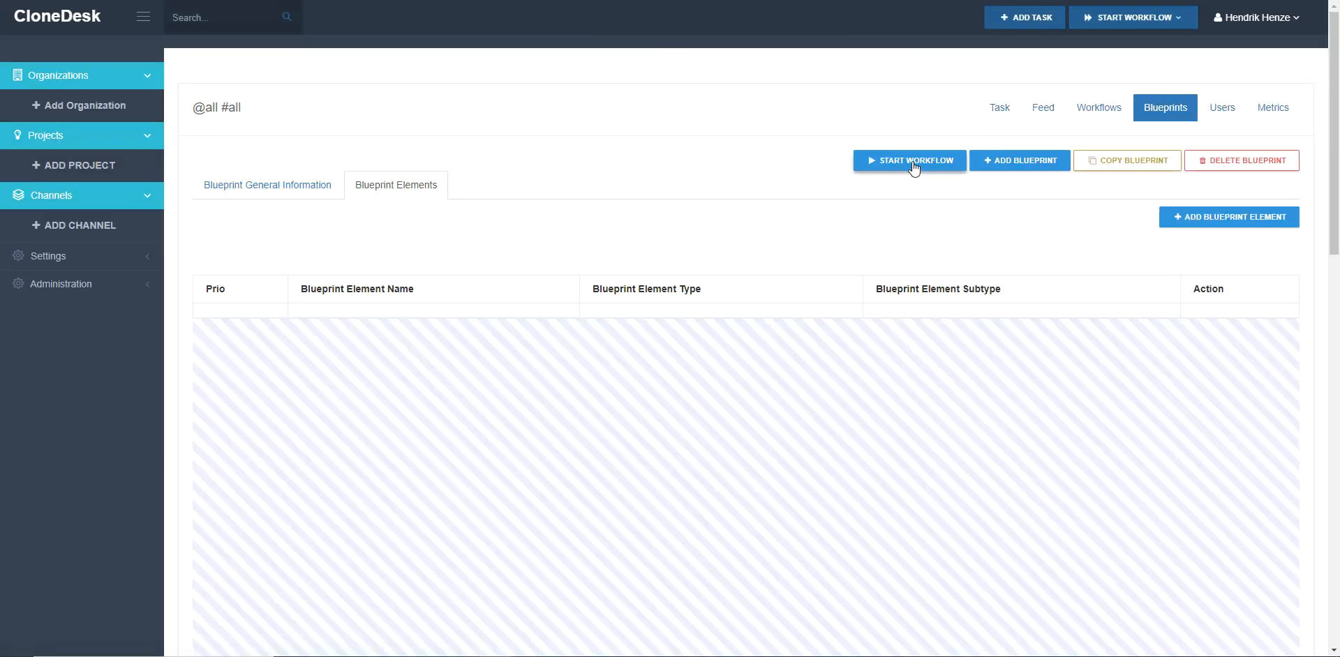
left_click(913, 166)
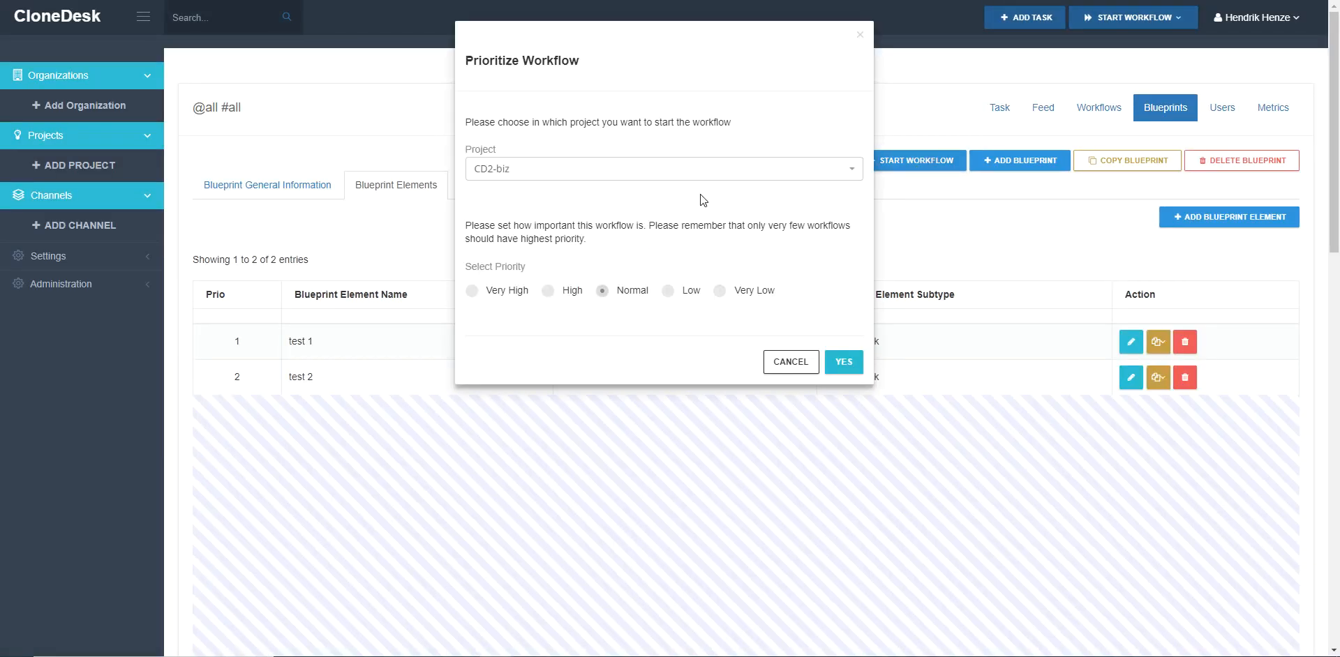
left_click(507, 292)
left_click(844, 362)
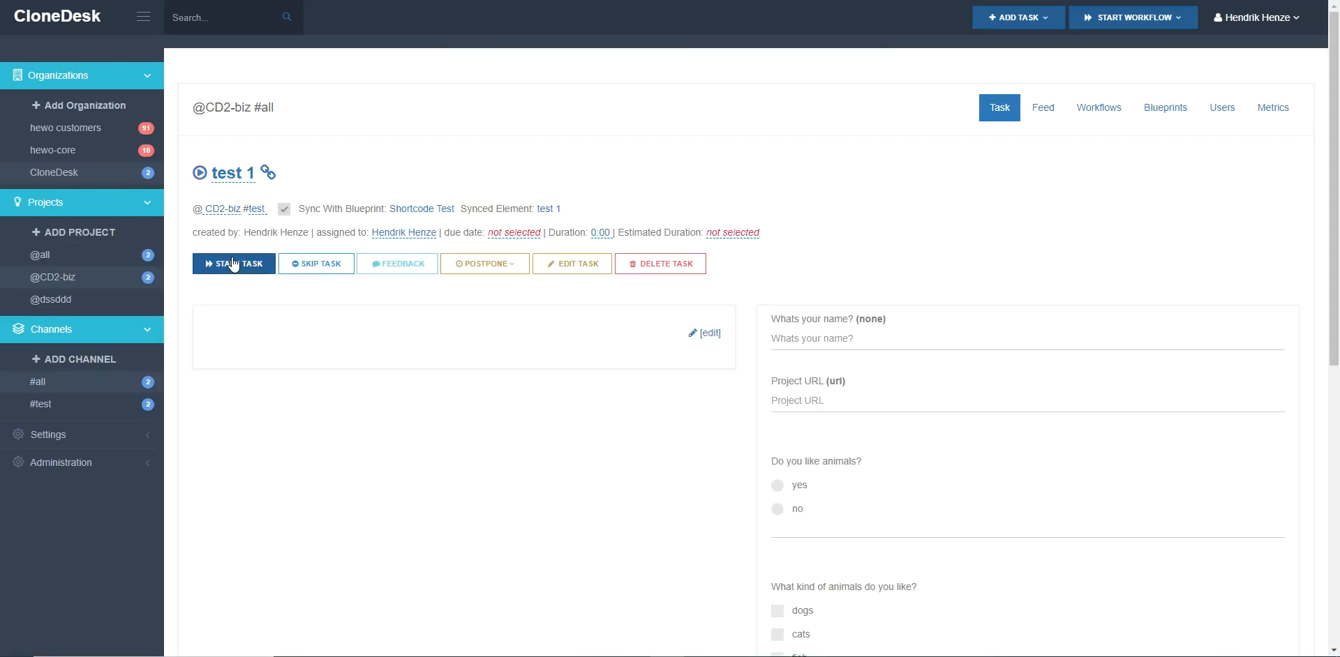
left_click(233, 263)
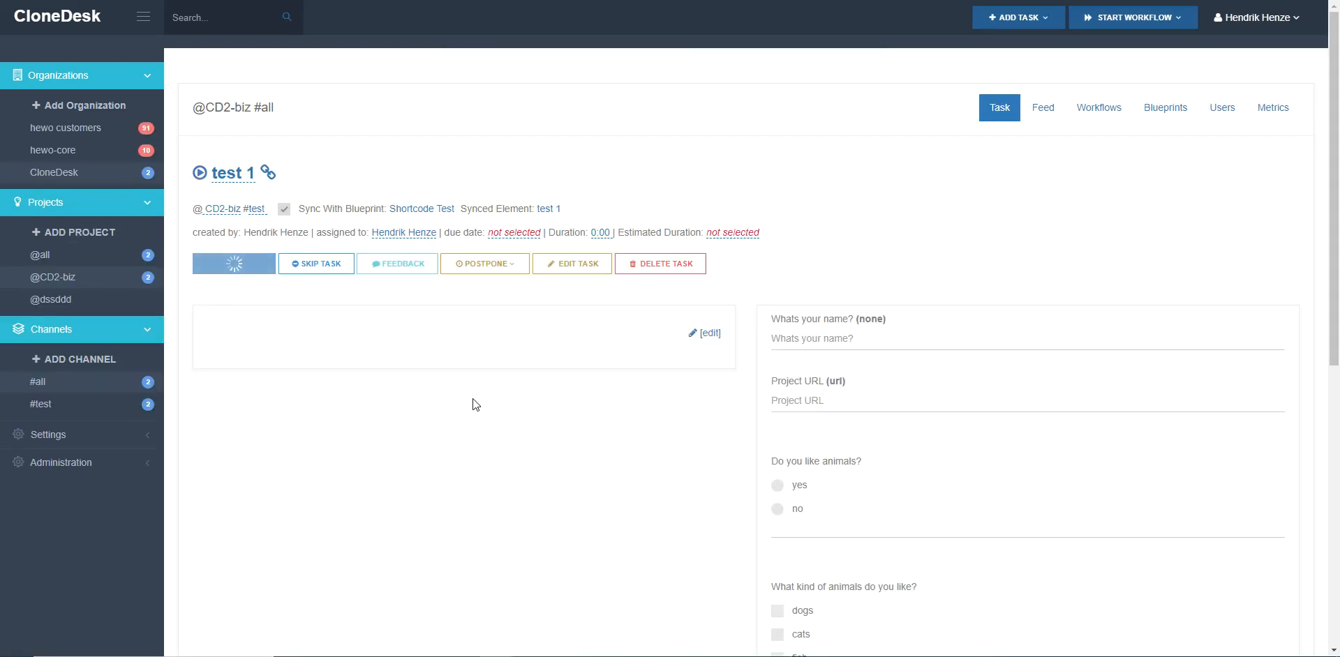
left_click(839, 340)
type("Hendrik")
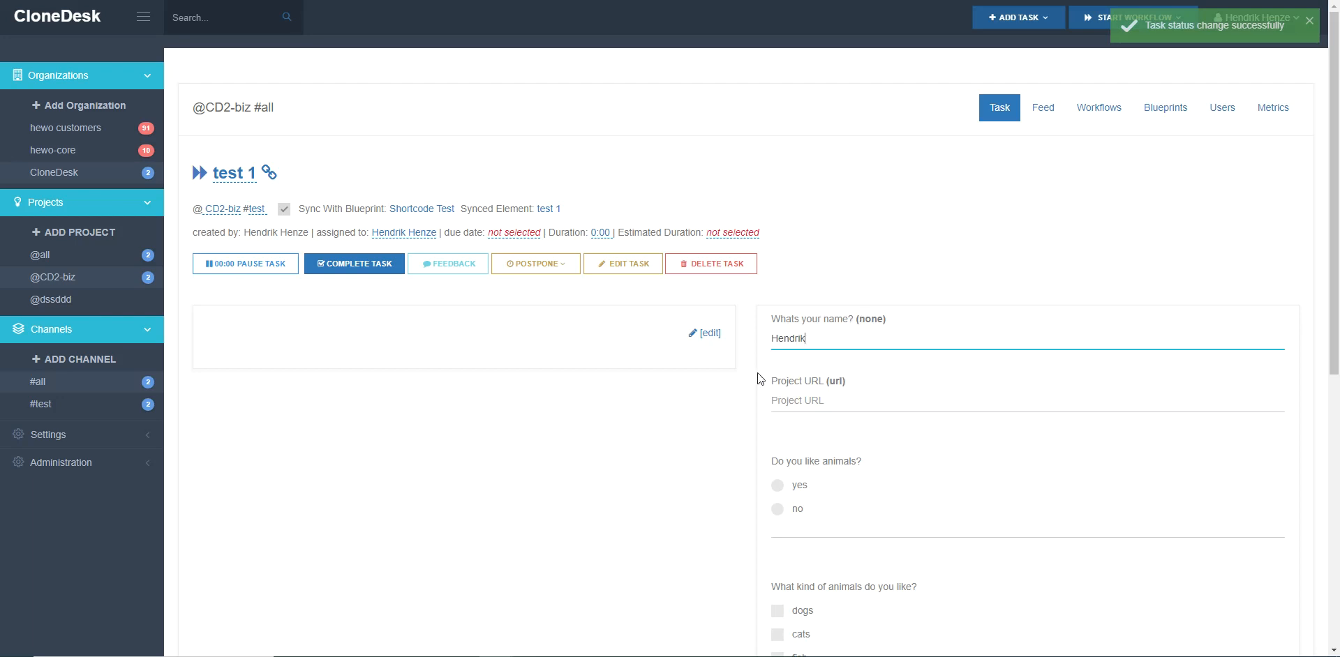
left_click(794, 394)
type("https://clo")
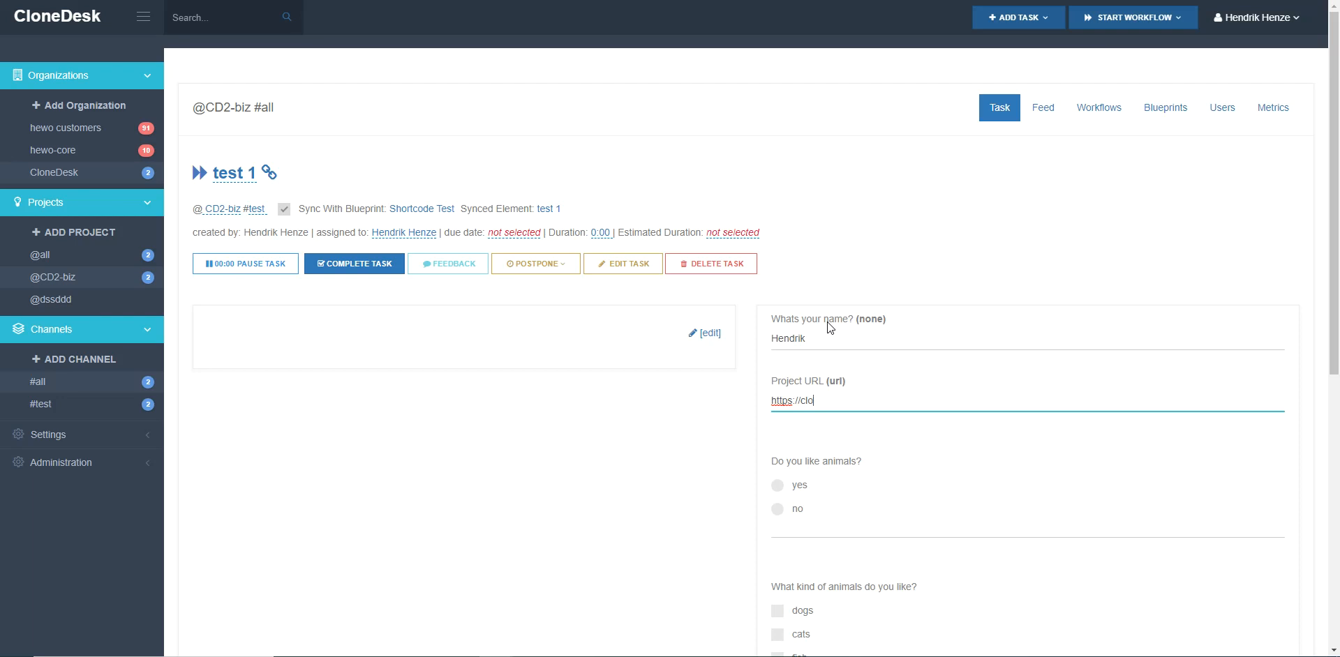
type("nedesk.com")
scroll(705, 362, "down", 2)
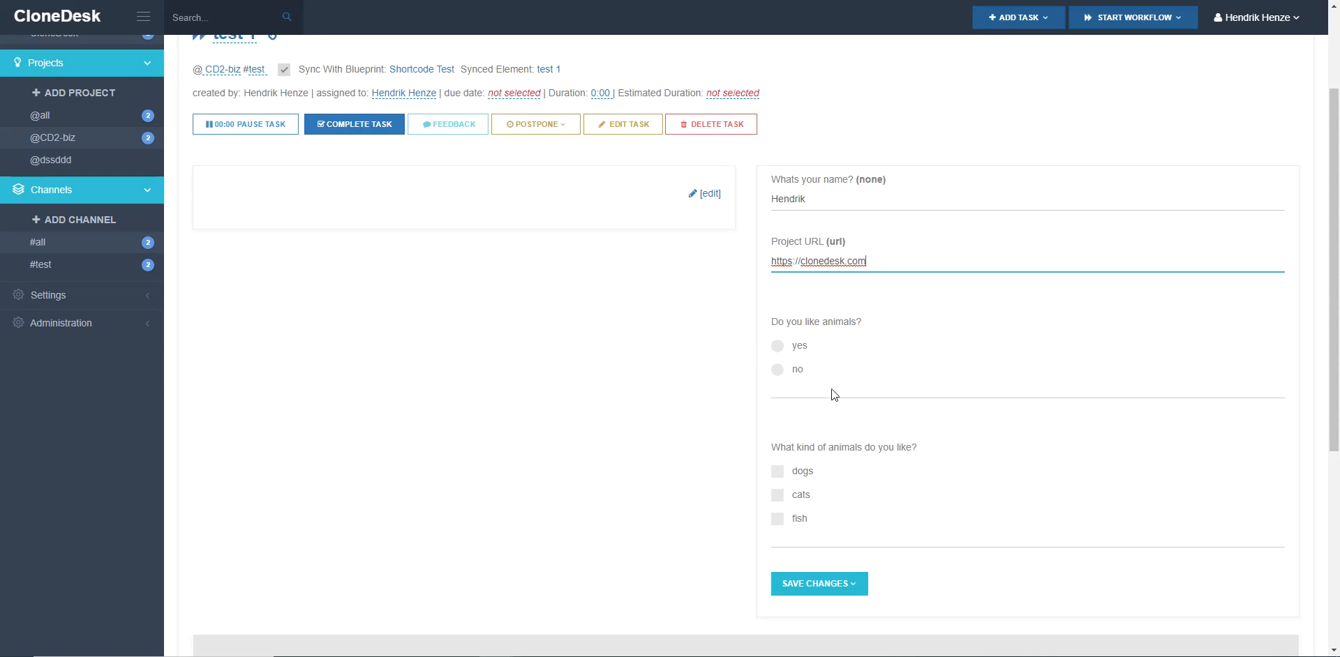
Answer "yes" to liking animals, select dogs and cats as the kinds, and save the answers to proceed to test 2.
left_click(798, 349)
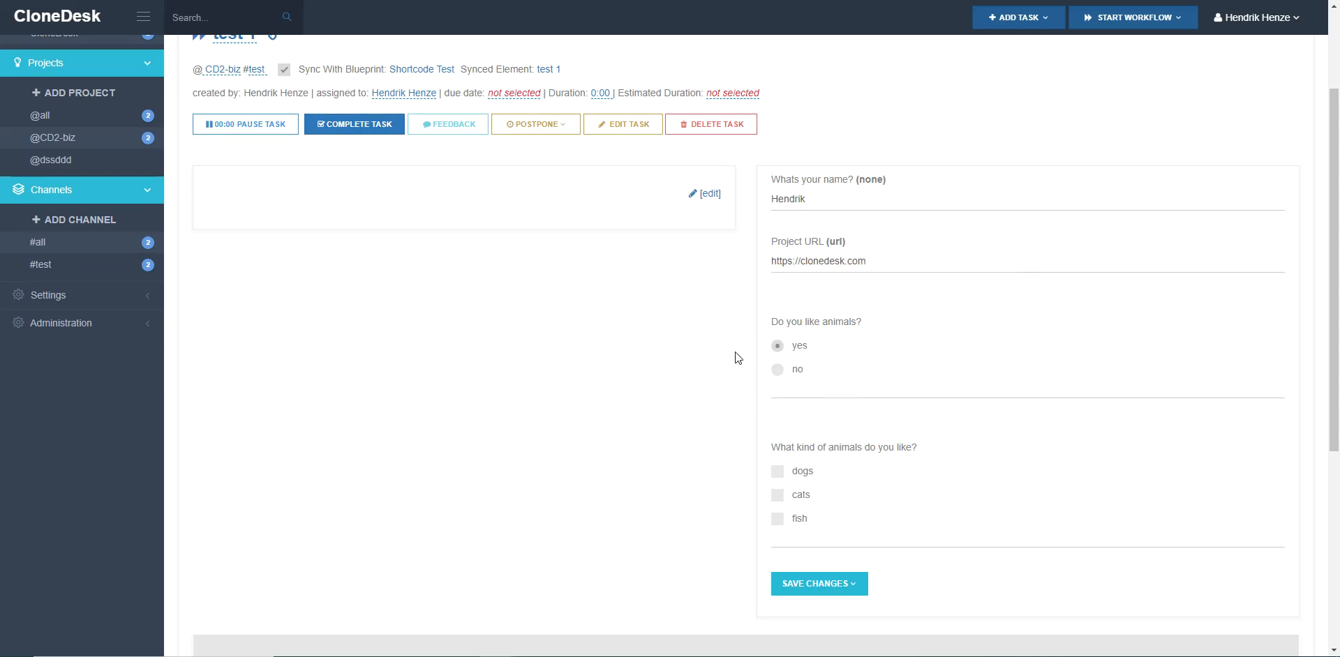
scroll(741, 359, "down", 1)
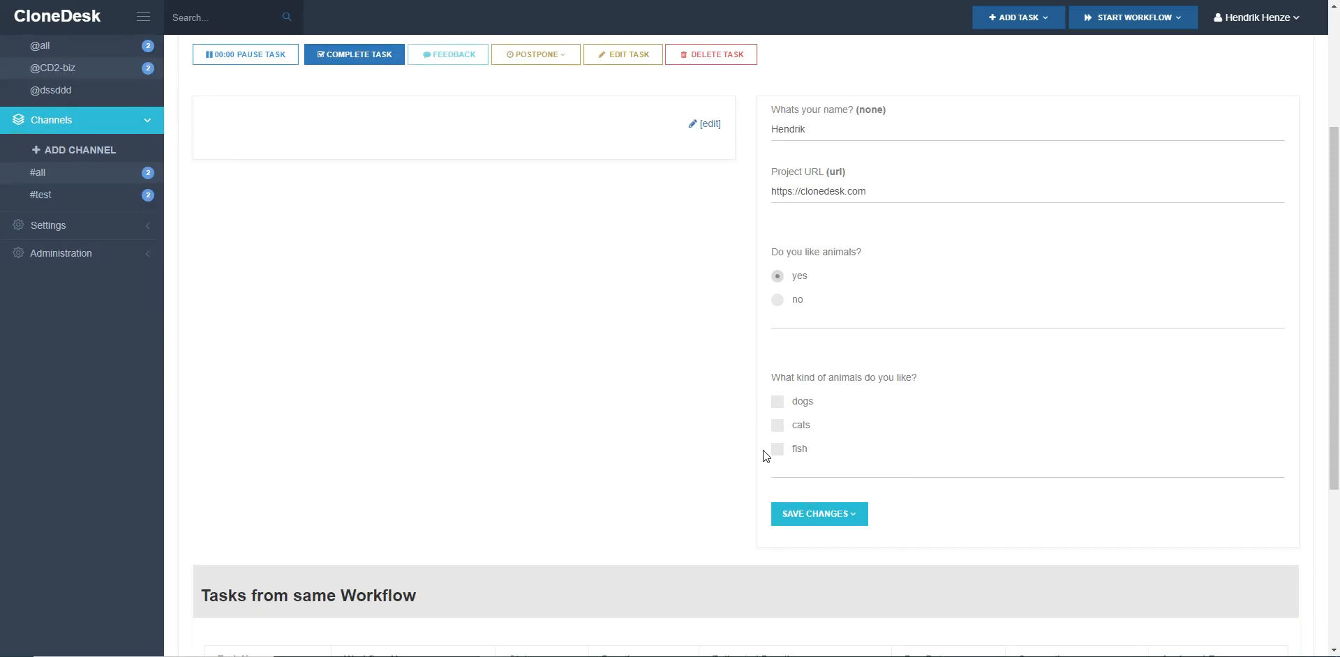
left_click(815, 411)
left_click(808, 434)
left_click(838, 517)
left_click(840, 589)
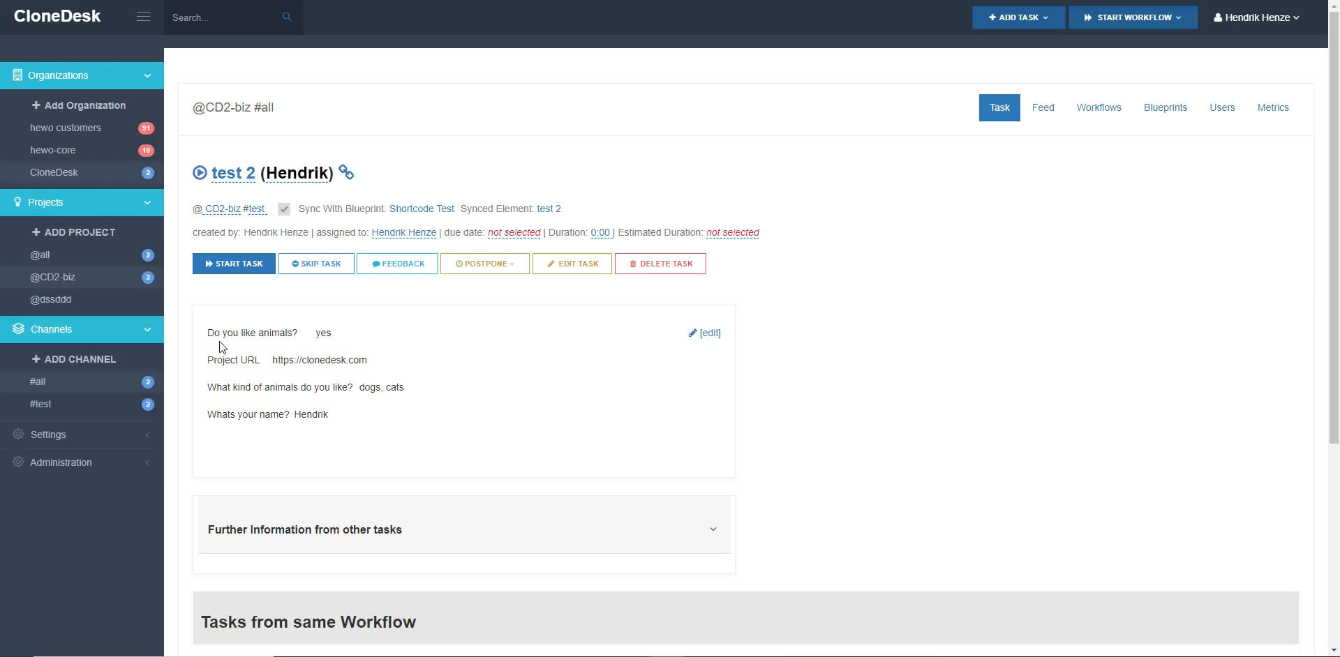
Check the answers filled into test 2's description against the shortcodes used in the blueprint element.
left_click_drag(318, 333, 338, 334)
left_click(342, 334)
left_click_drag(281, 362, 379, 365)
left_click(380, 364)
left_click_drag(366, 391, 412, 392)
left_click(412, 392)
key("ctrl+Tab")
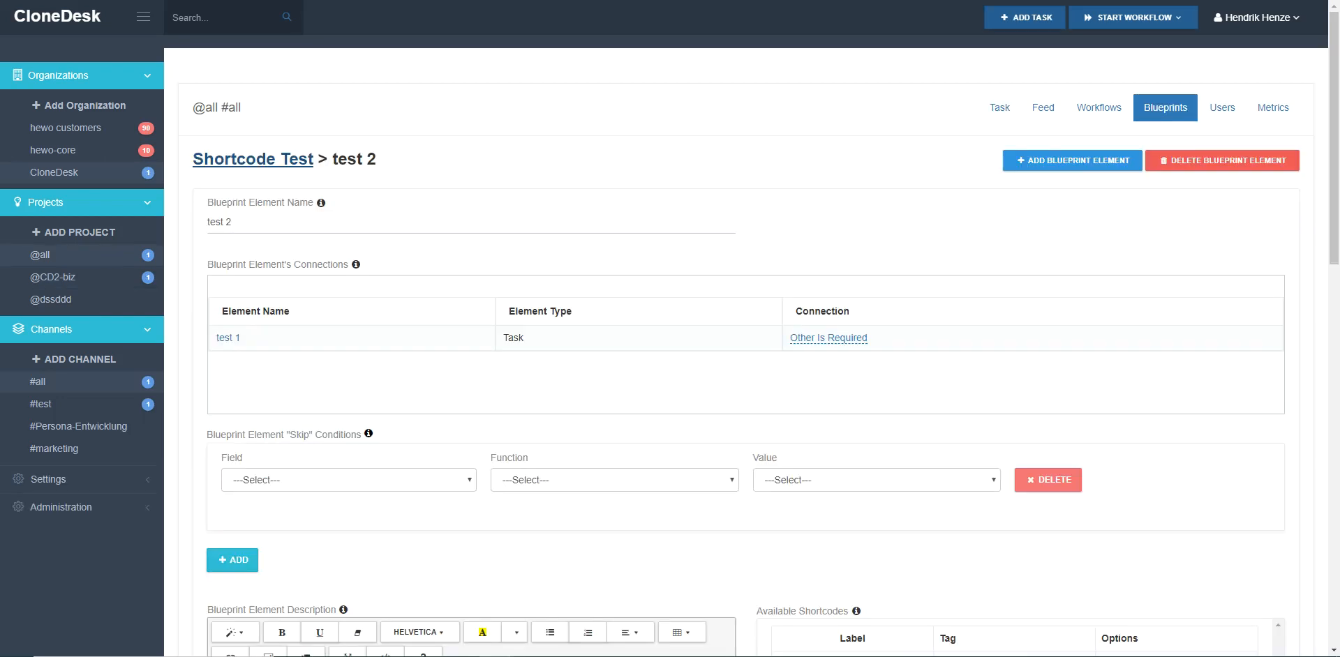
key("ctrl+Tab")
left_click_drag(273, 360, 368, 361)
left_click(322, 360)
double_click(318, 333)
left_click(320, 336)
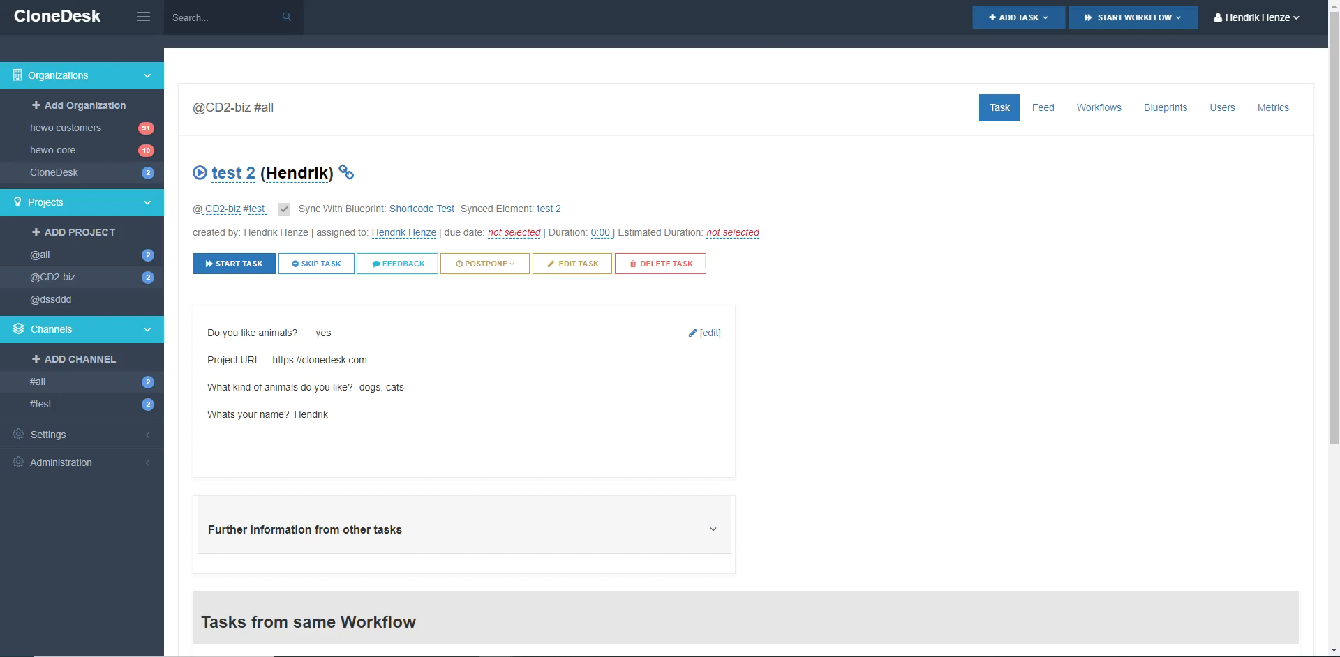
Insert the opening condition [[if do-you-like-animals=yes]] before "What kind of animals do you like?" in the test 2 element's description.
scroll(819, 529, "down", 4)
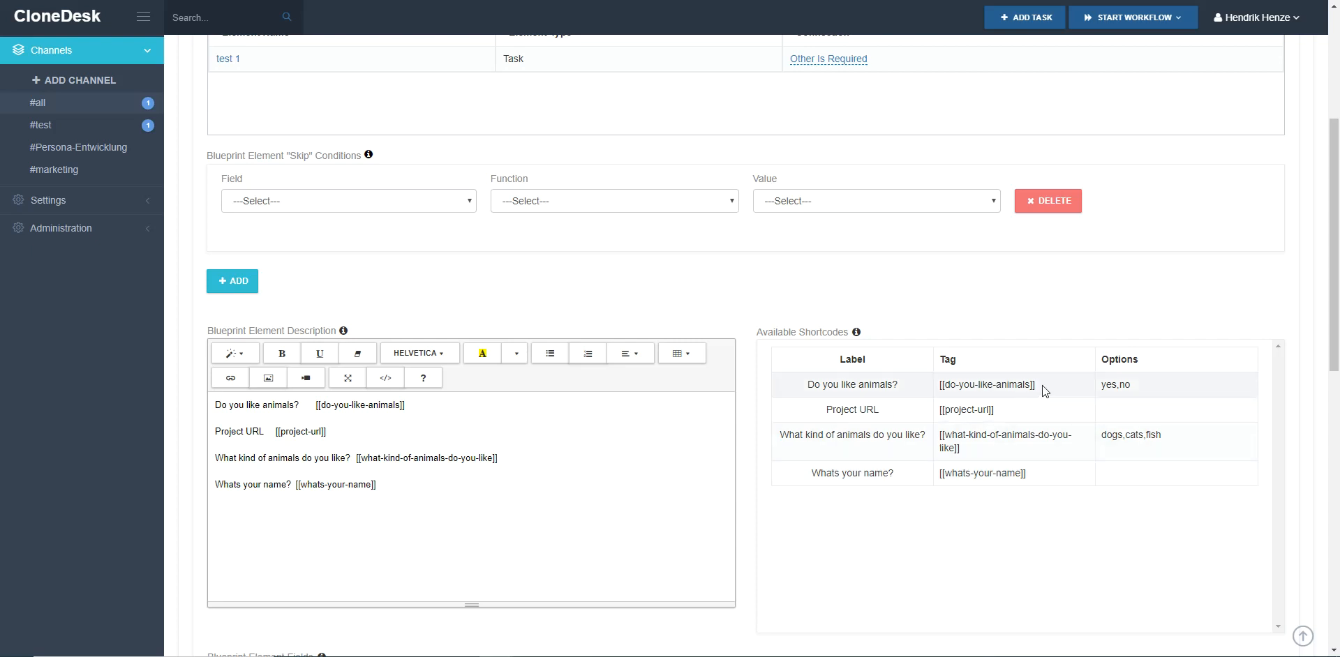
left_click_drag(1040, 385, 939, 385)
key("ctrl+c")
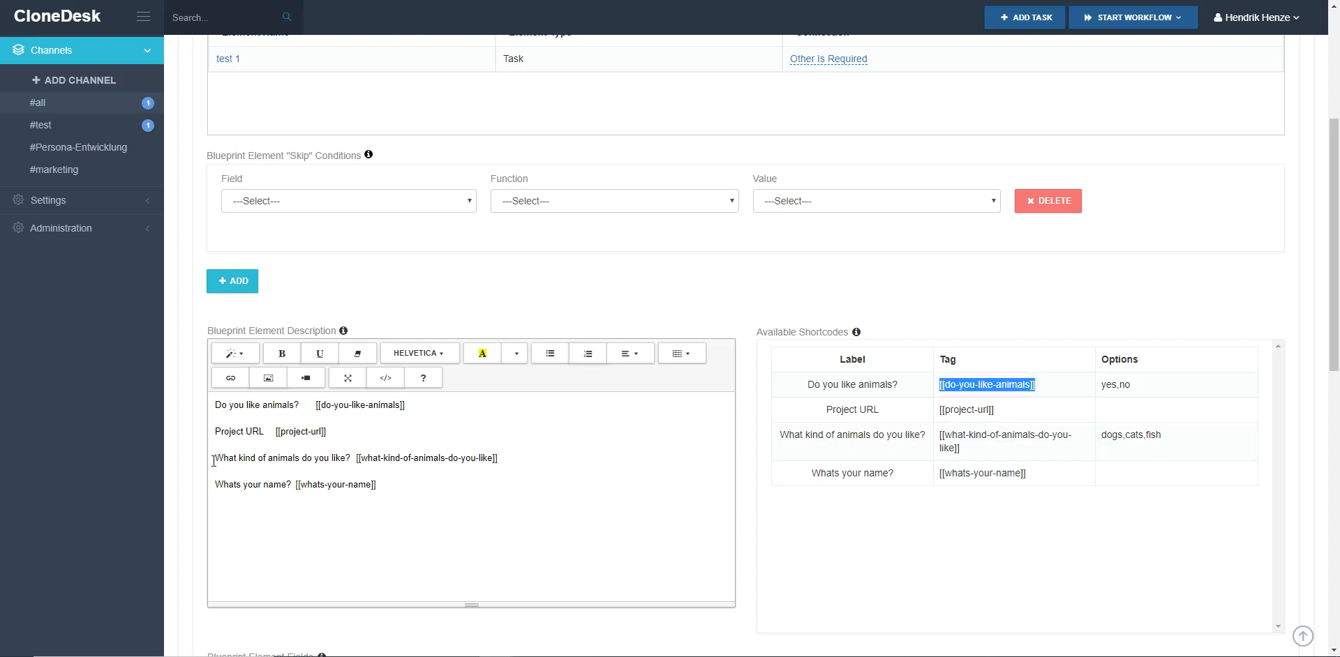
left_click(215, 458)
key("ctrl+v")
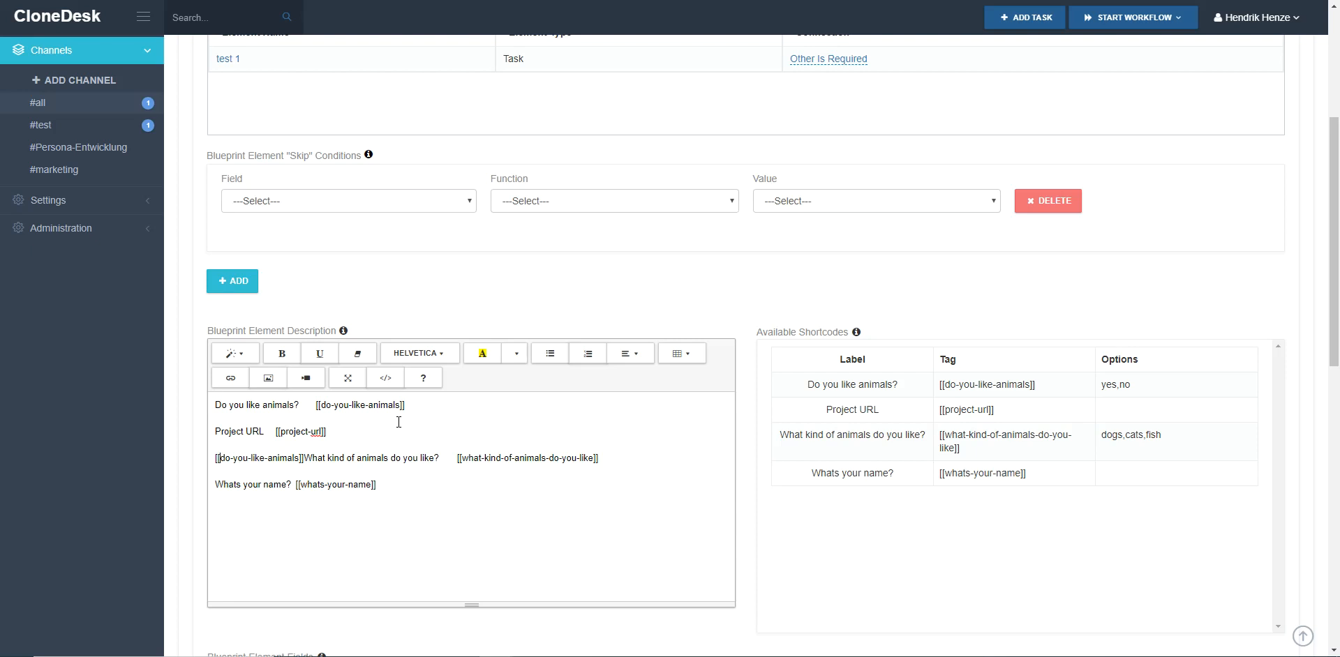
type("if ")
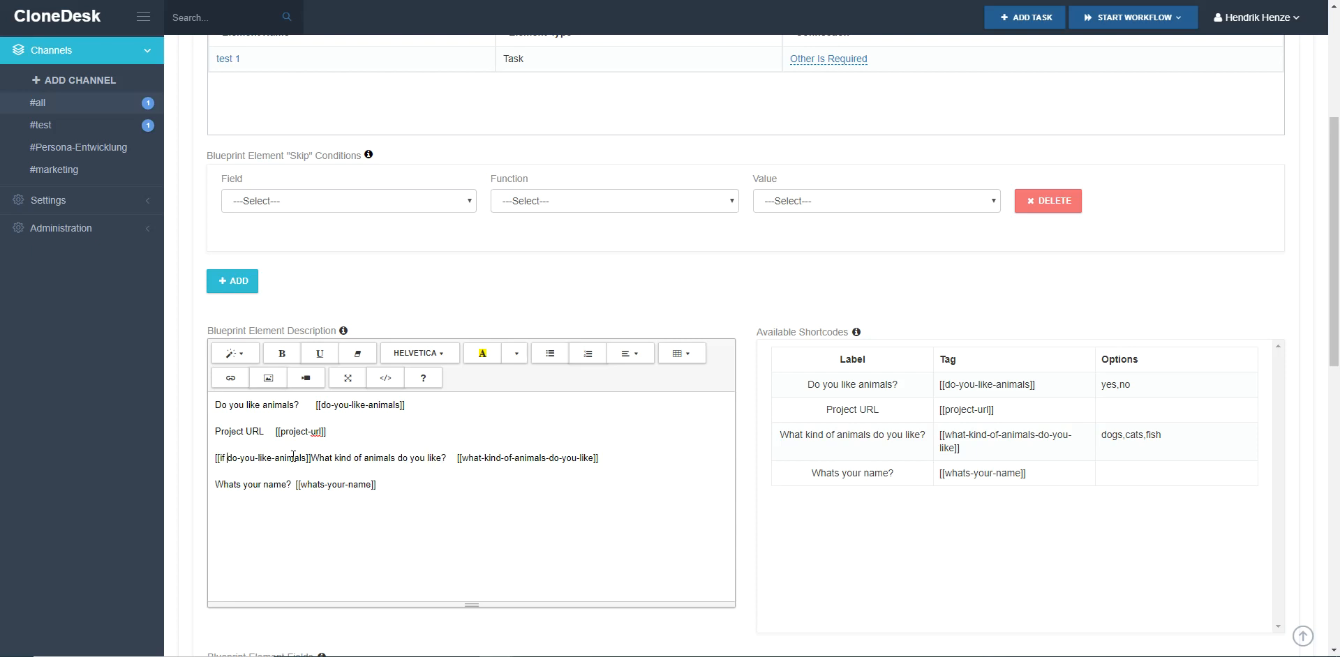
type("=yes")
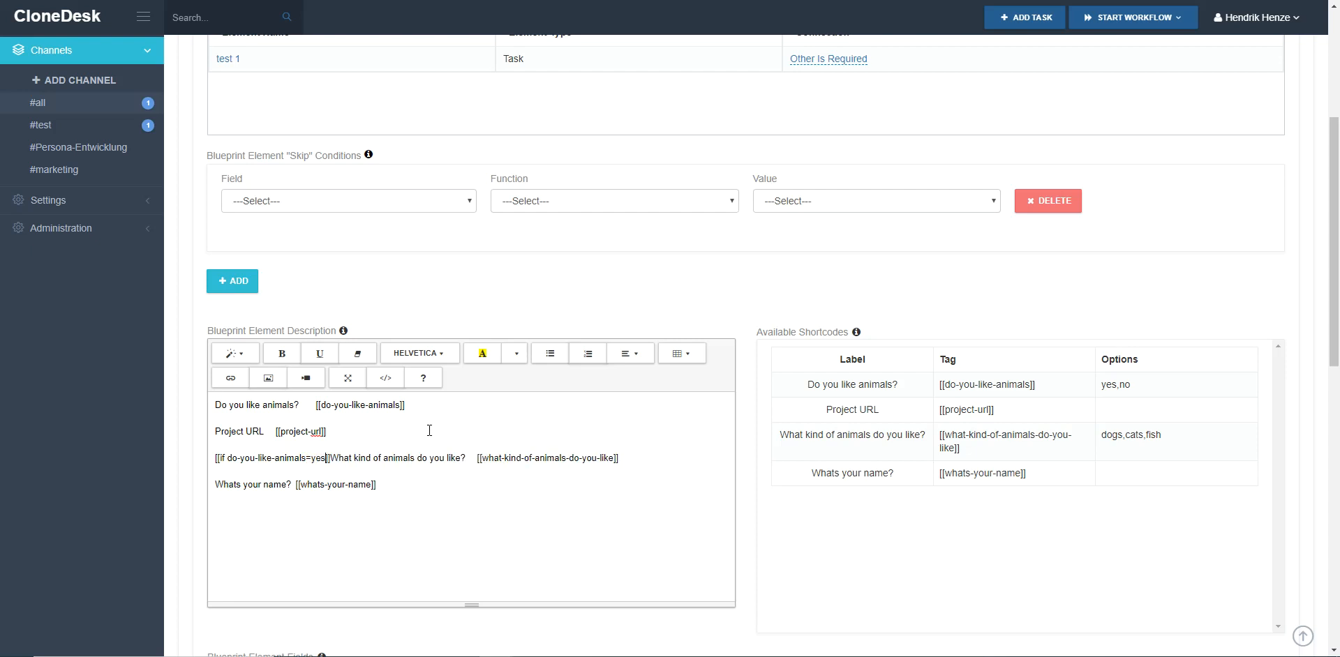
Remove the extra gap in the conditional line, close it with [[/if]], and save the element while staying on the page.
left_click_drag(465, 457, 476, 458)
key("BackSpace")
left_click(636, 463)
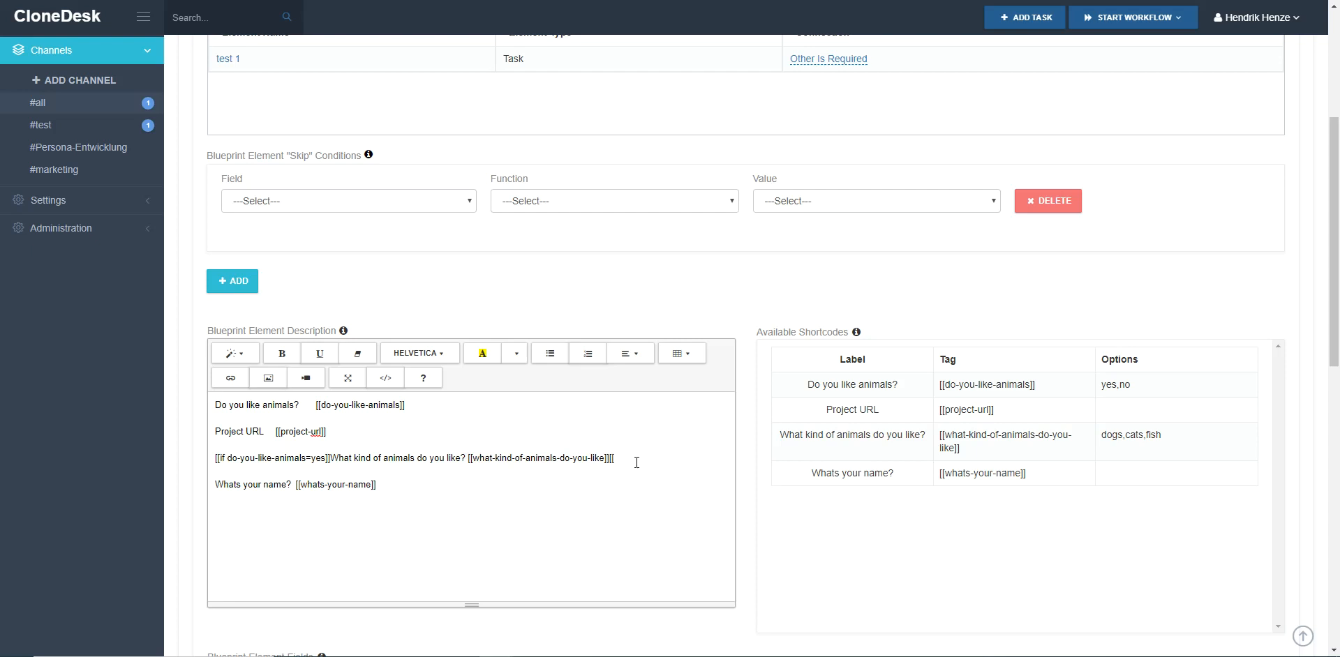
type("]]")
left_click(610, 458)
scroll(704, 458, "down", 10)
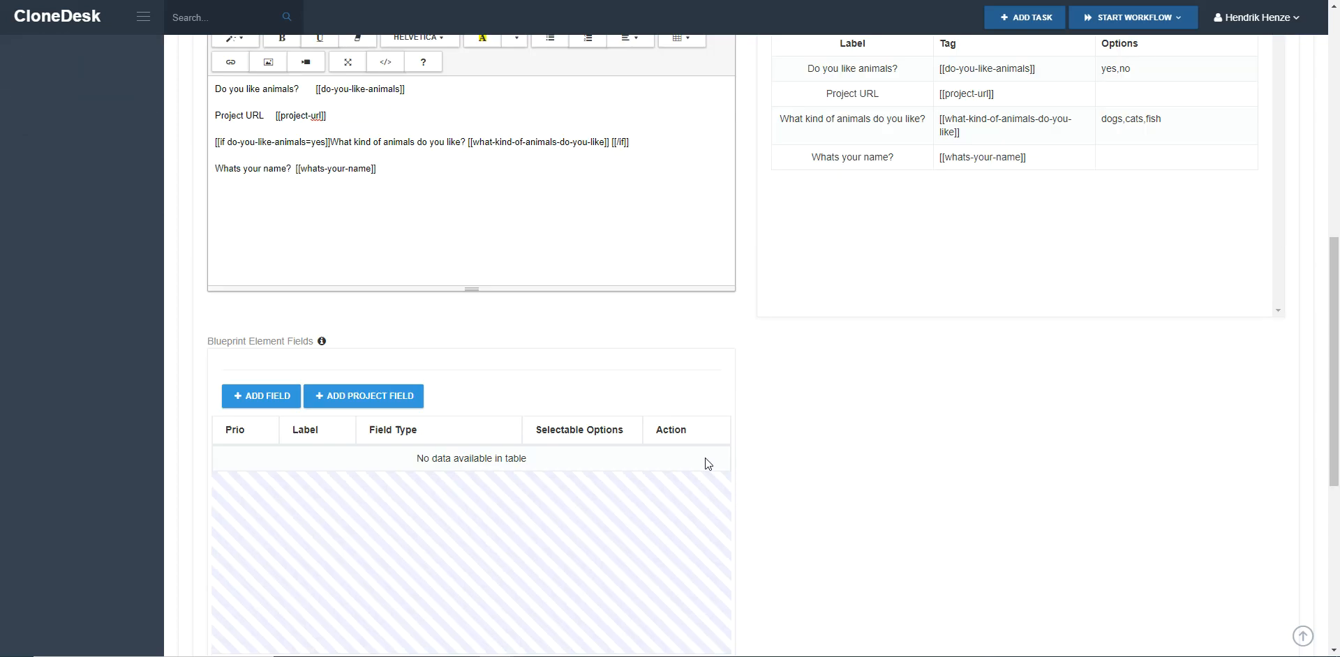
mouse_move(278, 582)
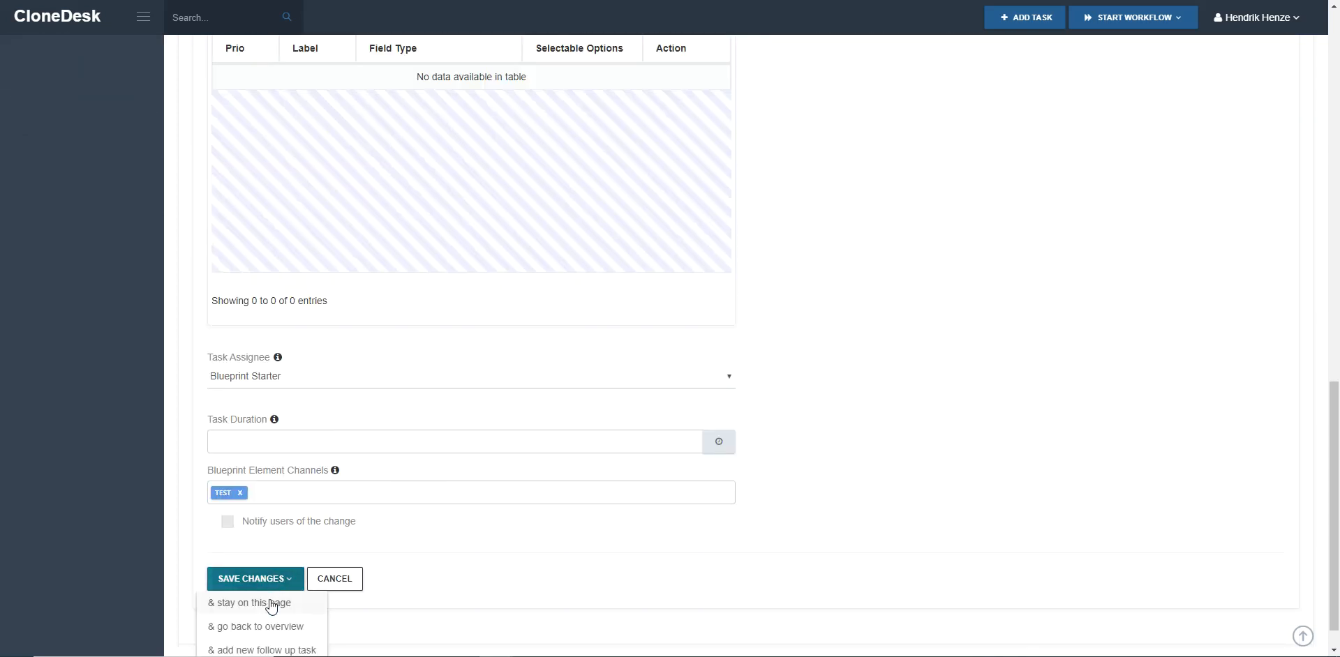
left_click(270, 602)
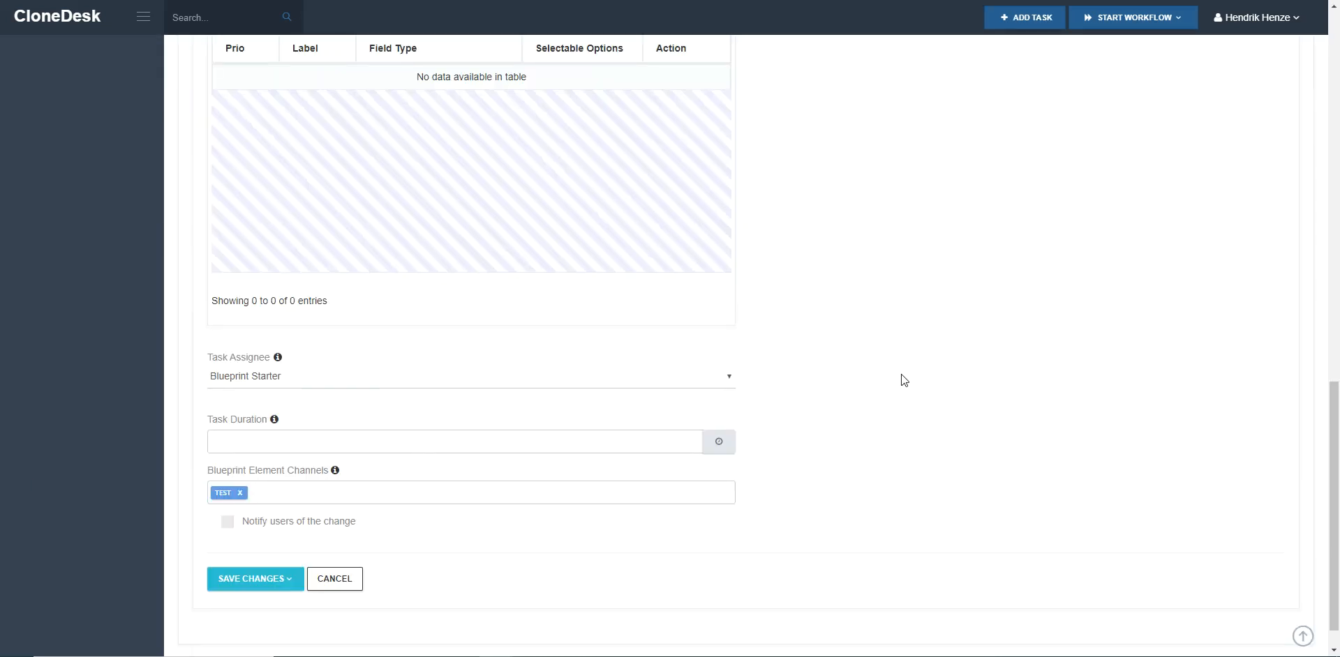
Change the condition to do-you-like-animals!=yes, save the element, and check the description of the running test 2 task.
scroll(896, 359, "up", 5)
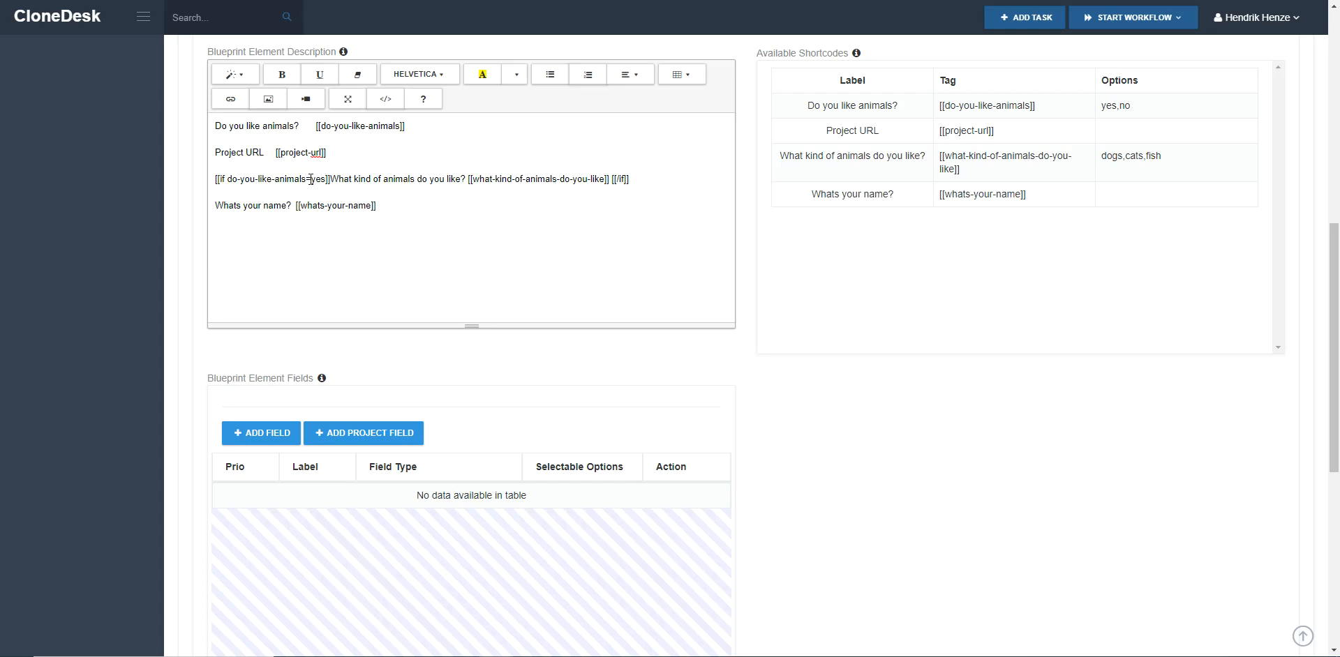
type("!")
key("shift+Left")
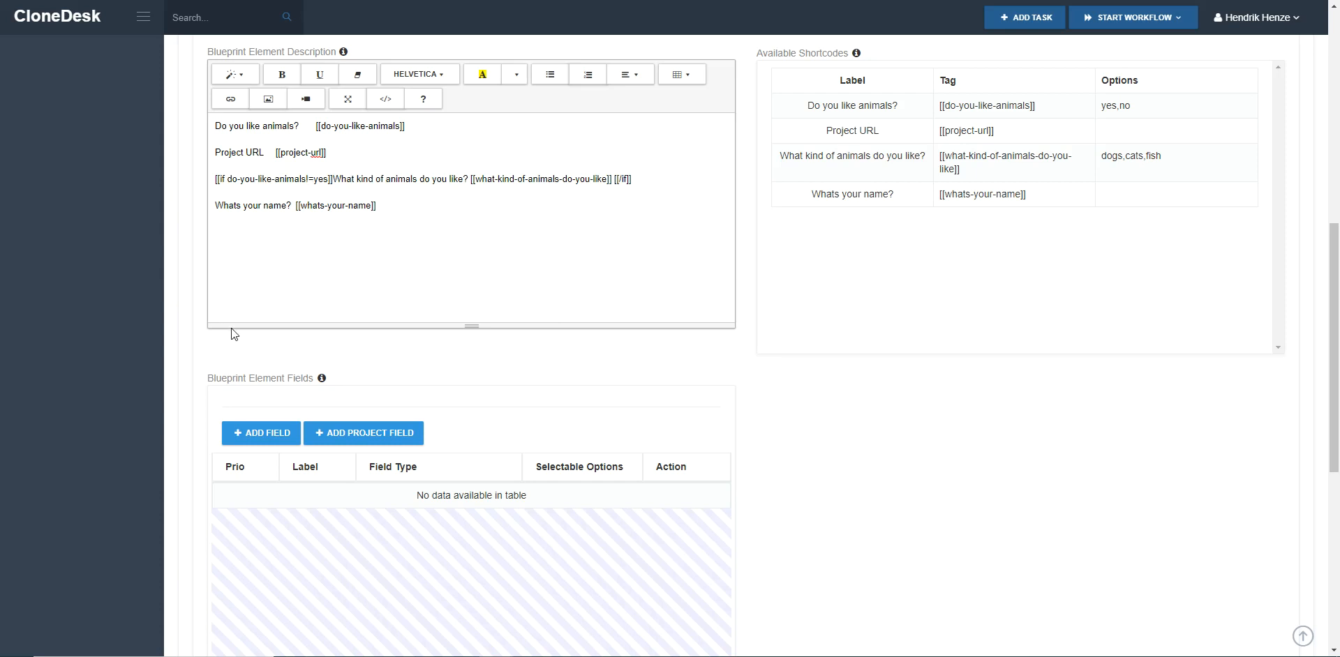
scroll(207, 328, "down", 6)
left_click(288, 578)
left_click(265, 604)
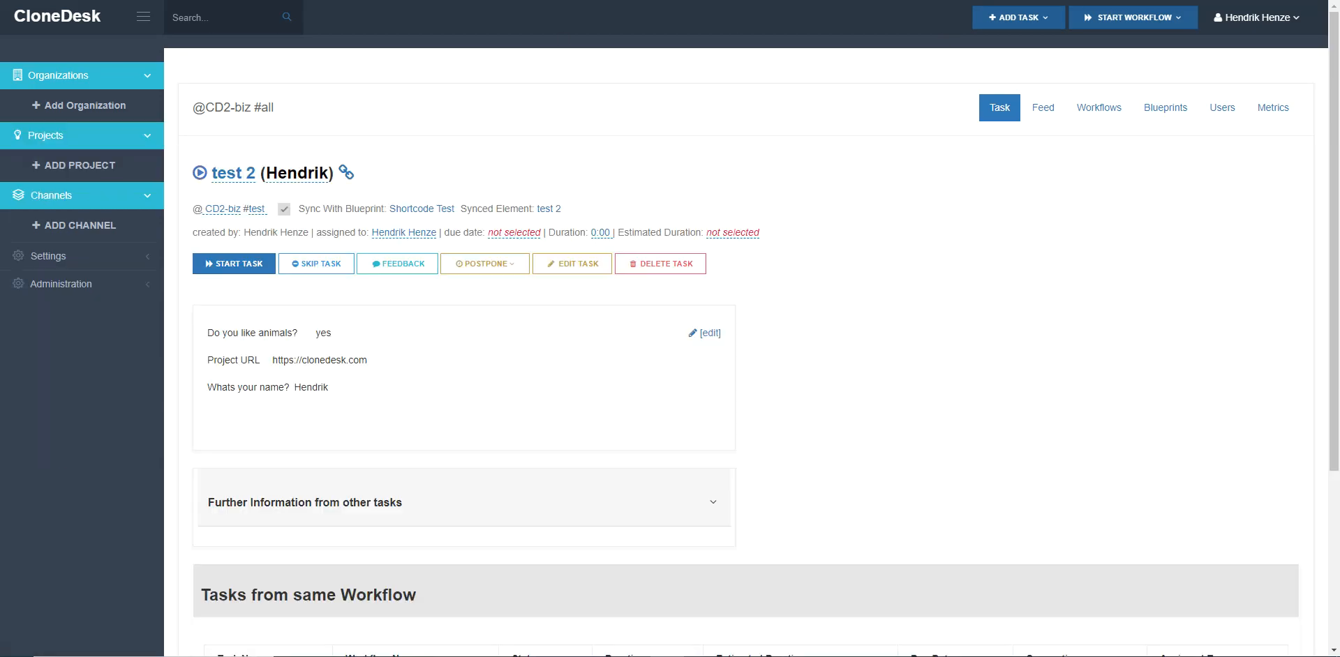
left_click_drag(208, 385, 347, 391)
left_click(346, 390)
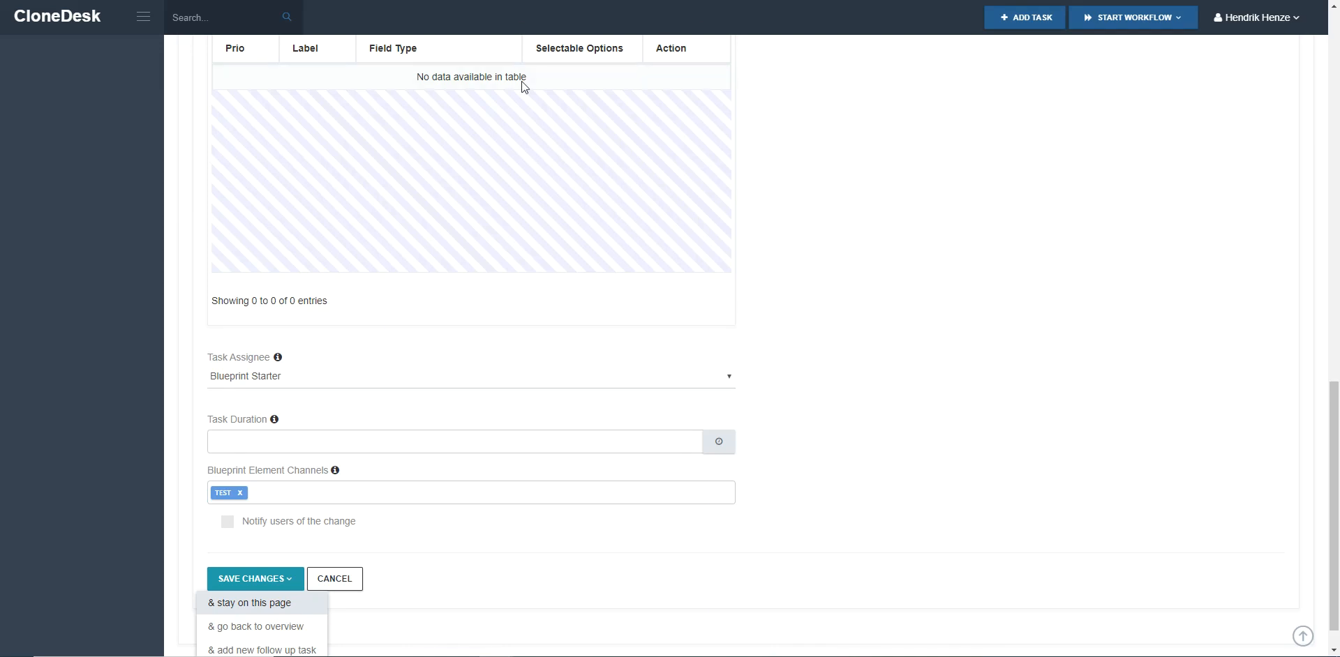
Copy the [[project-url]] tag from the element description and remove it from its line, keeping only the Project URL label.
scroll(524, 86, "up", 5)
scroll(488, 282, "up", 2)
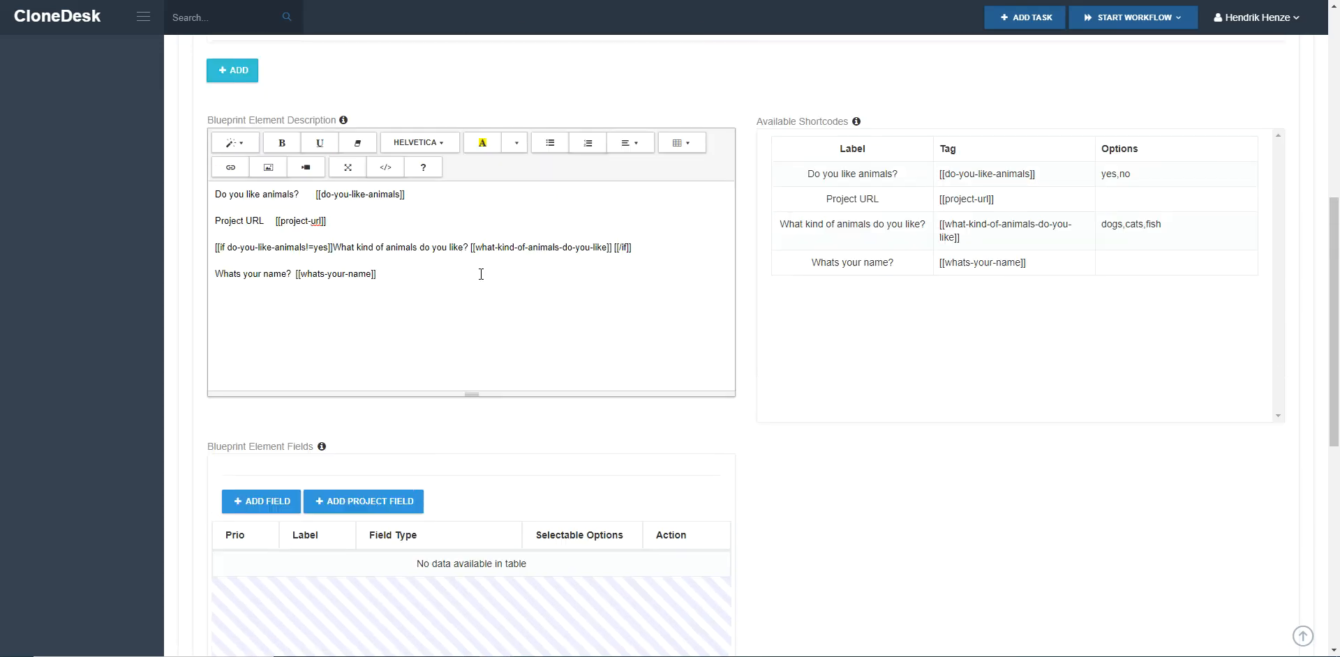
left_click_drag(276, 222, 333, 223)
key("ctrl+c")
left_click(340, 224)
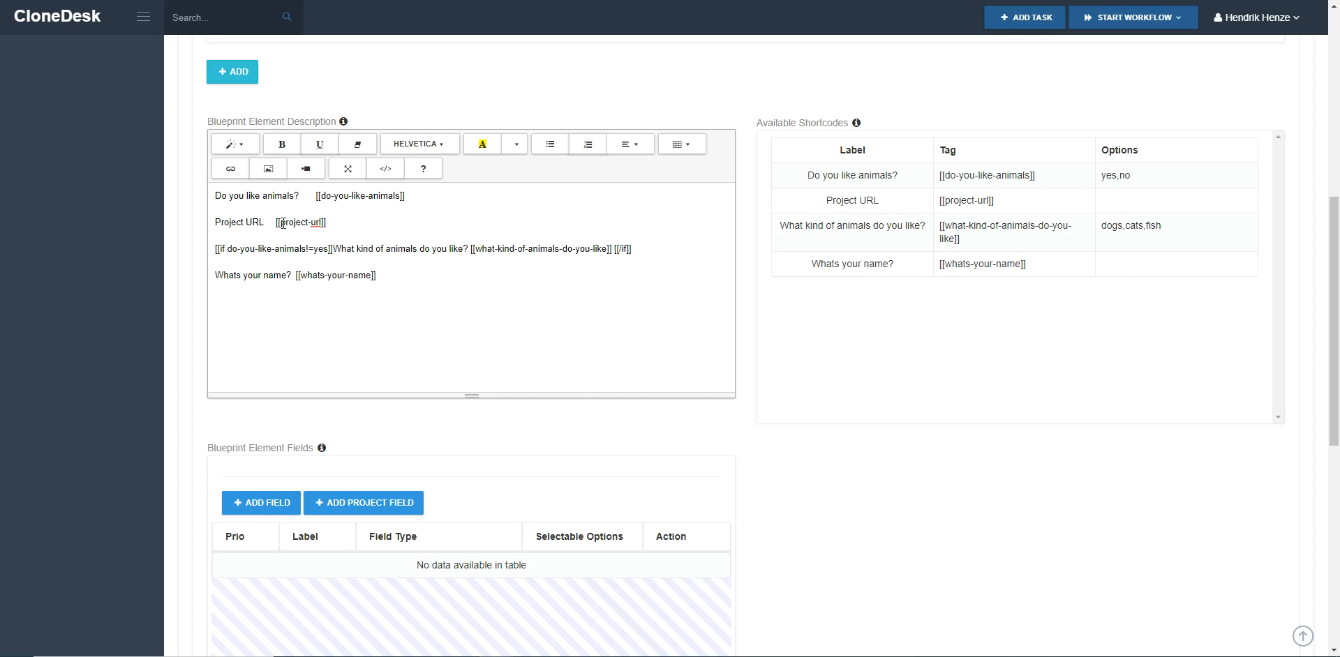
left_click_drag(268, 221, 200, 223)
key("BackSpace")
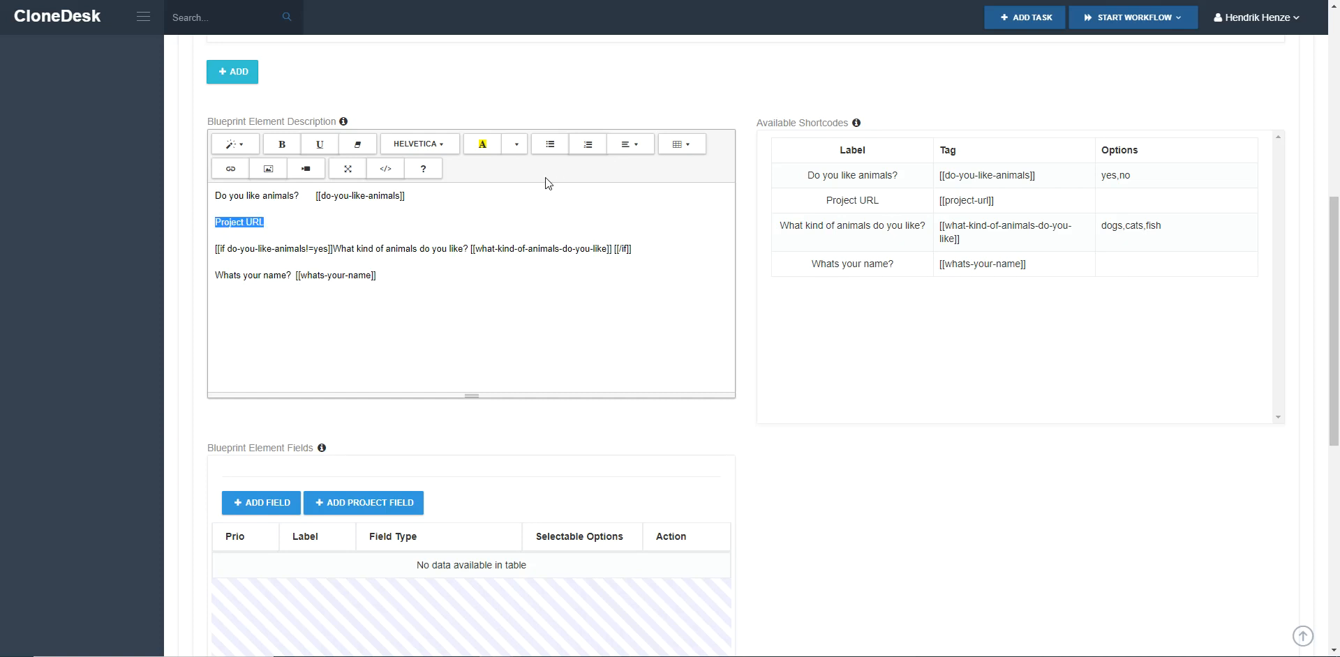
Turn the Project URL text into a link whose target is the [[project-url]] shortcode.
left_click(236, 221)
triple_click(246, 222)
left_click(230, 168)
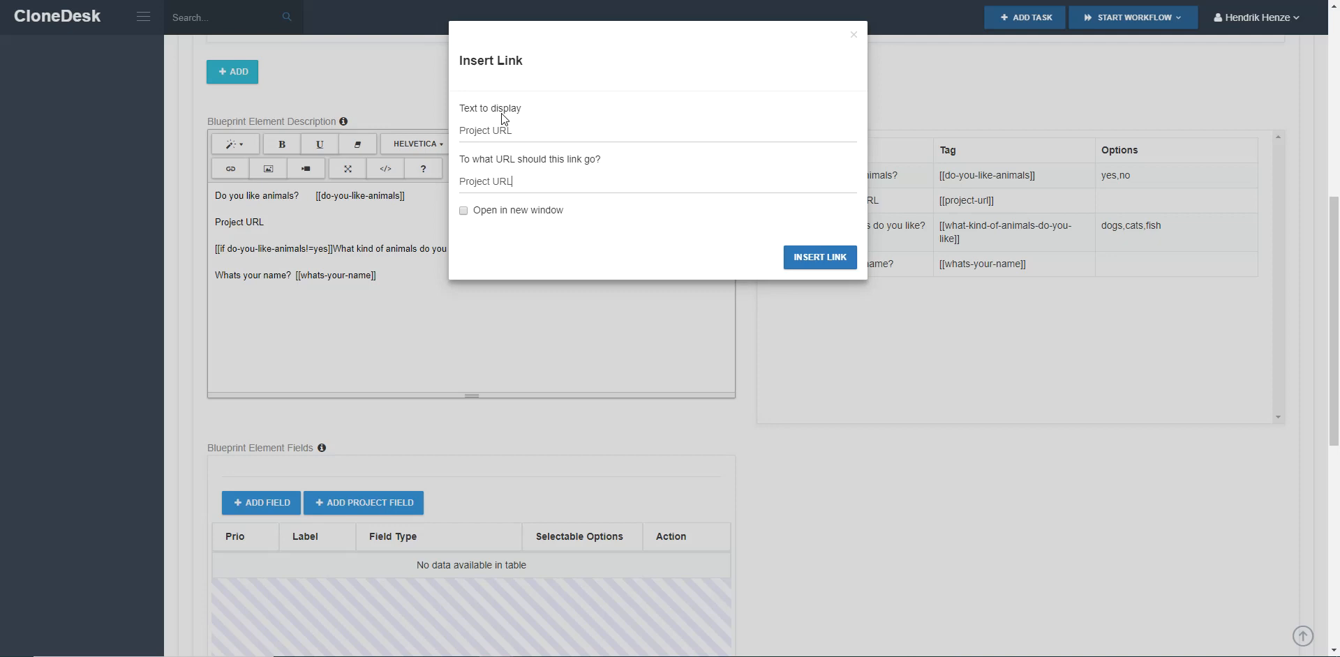
left_click_drag(529, 180, 438, 175)
key("ctrl+v")
left_click(818, 256)
left_click(352, 251)
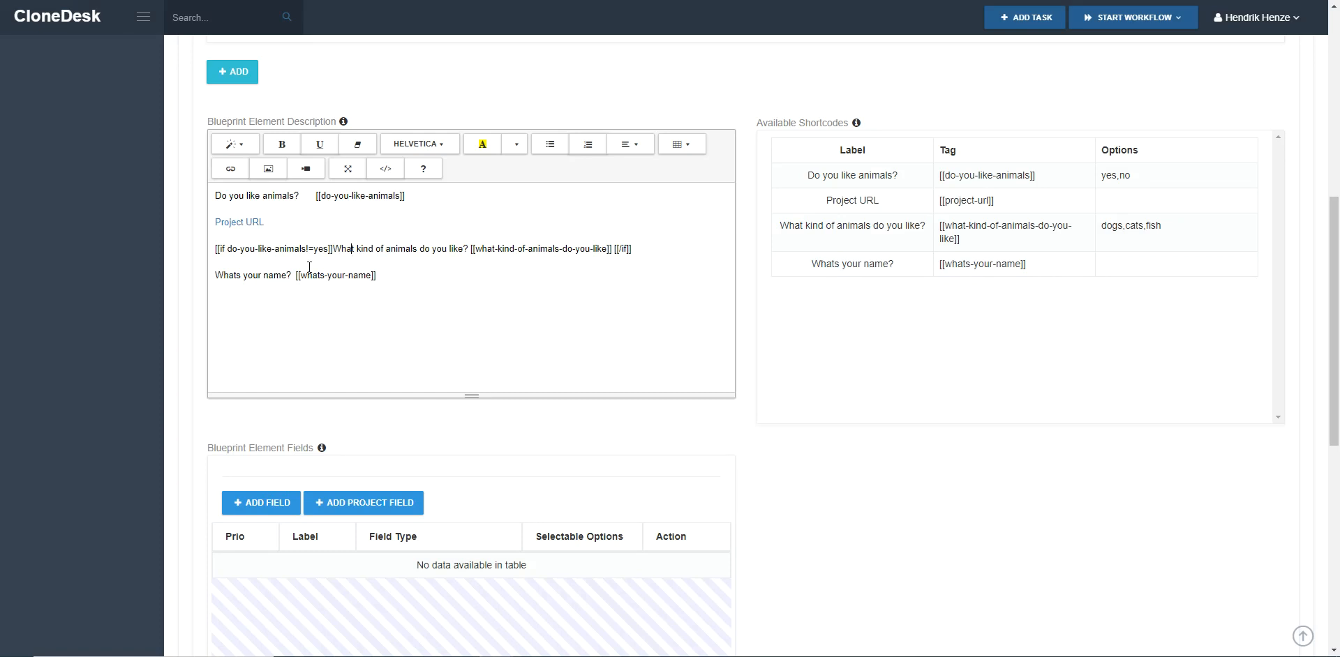
Change the condition in the conditional line of the element description to do-you-like-animals=yes.
scroll(828, 399, "down", 3)
scroll(828, 398, "down", 4)
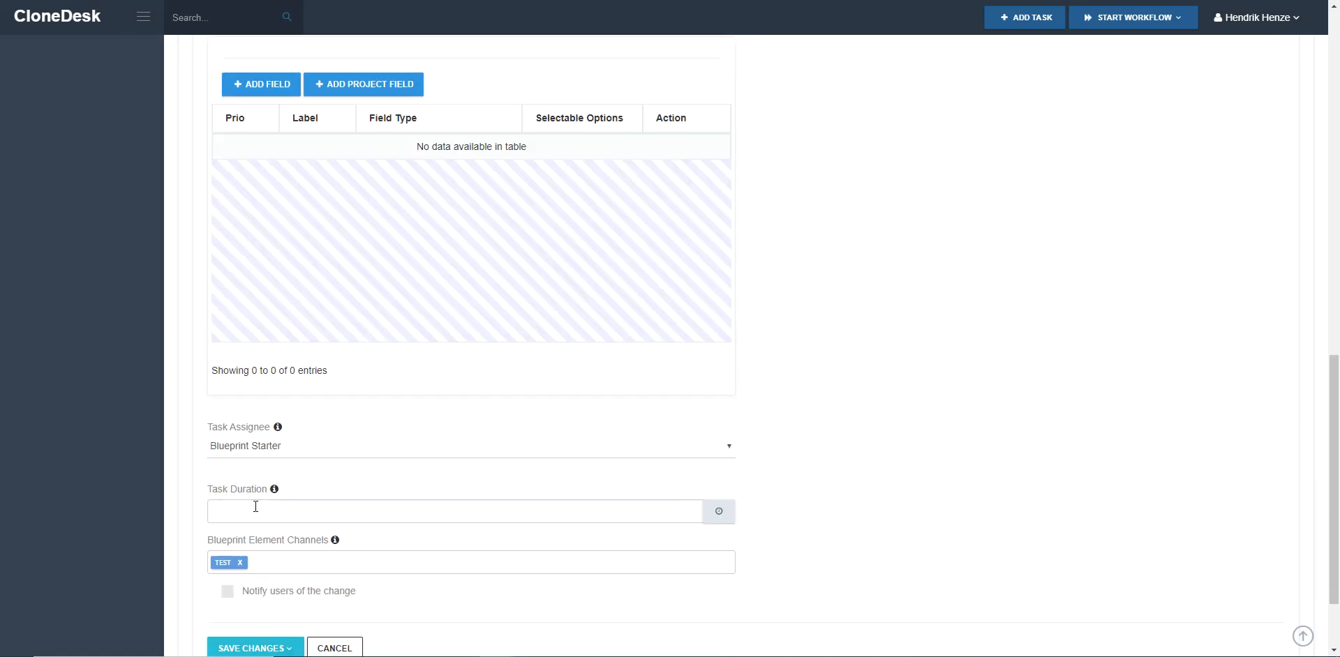
left_click(271, 614)
scroll(293, 614, "down", 1)
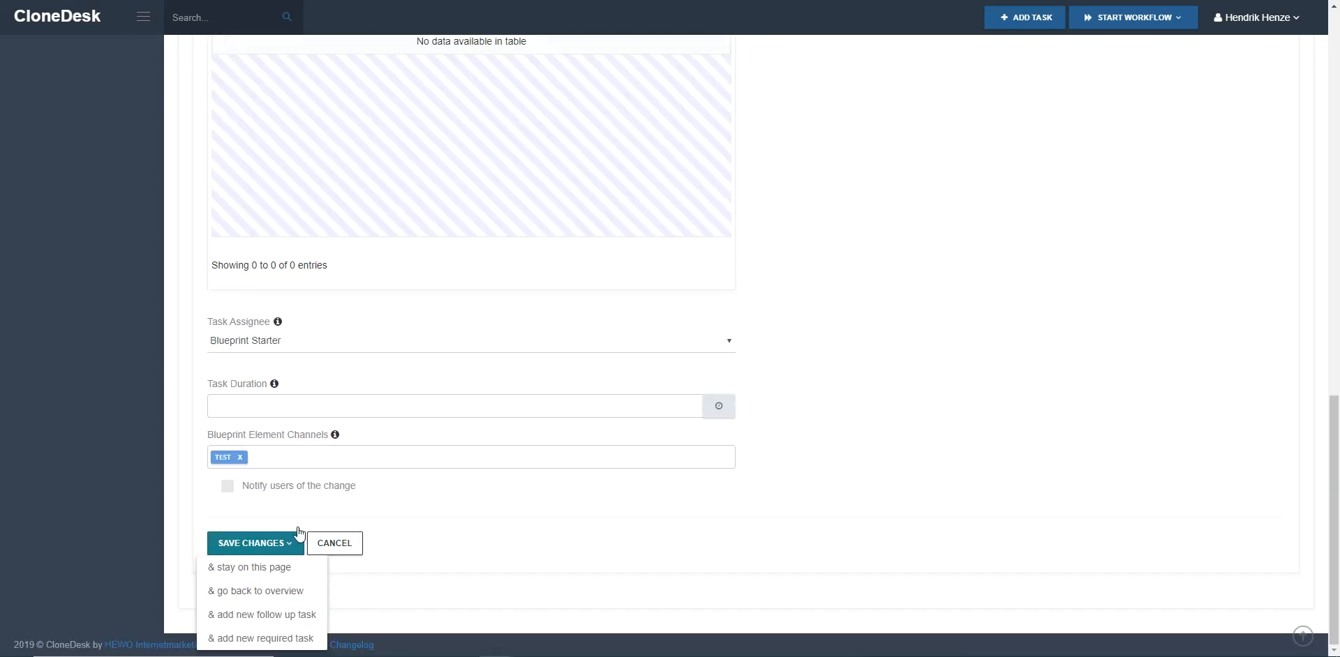
scroll(335, 440, "up", 7)
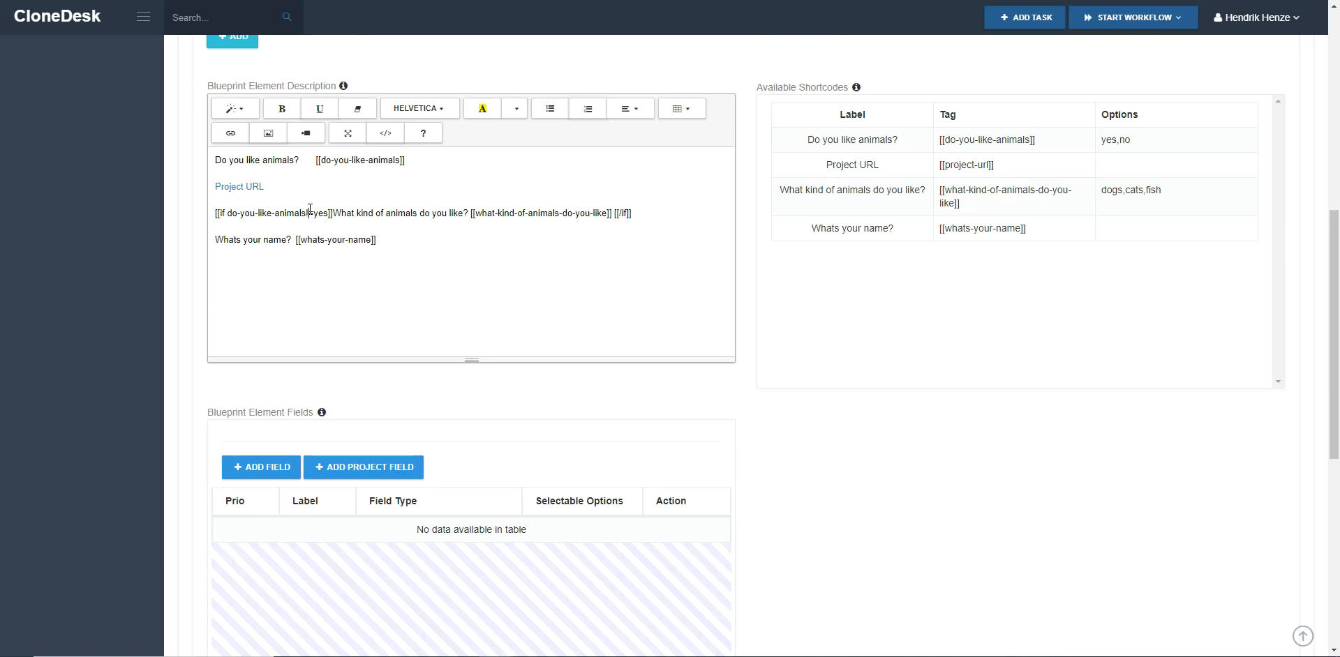
key("BackSpace")
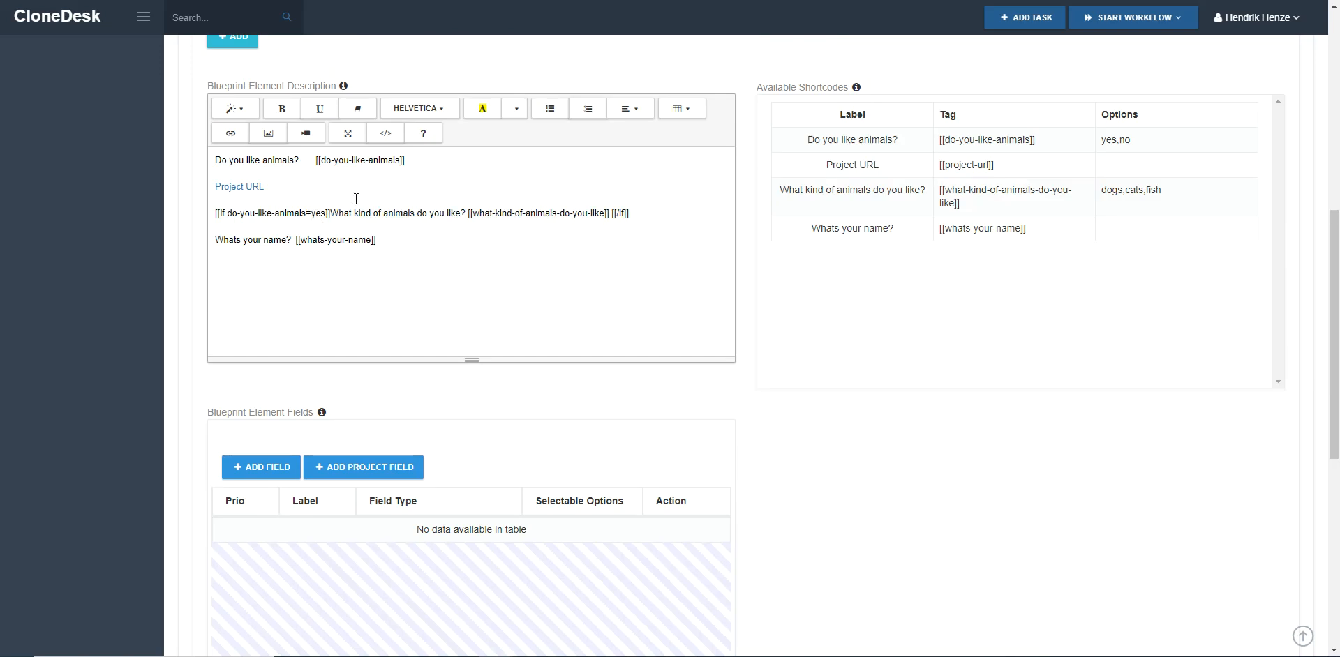
Close the extra gap before [[do-you-like-animals]] in the first line and save the element while staying on the page.
left_click(308, 158)
scroll(187, 279, "down", 7)
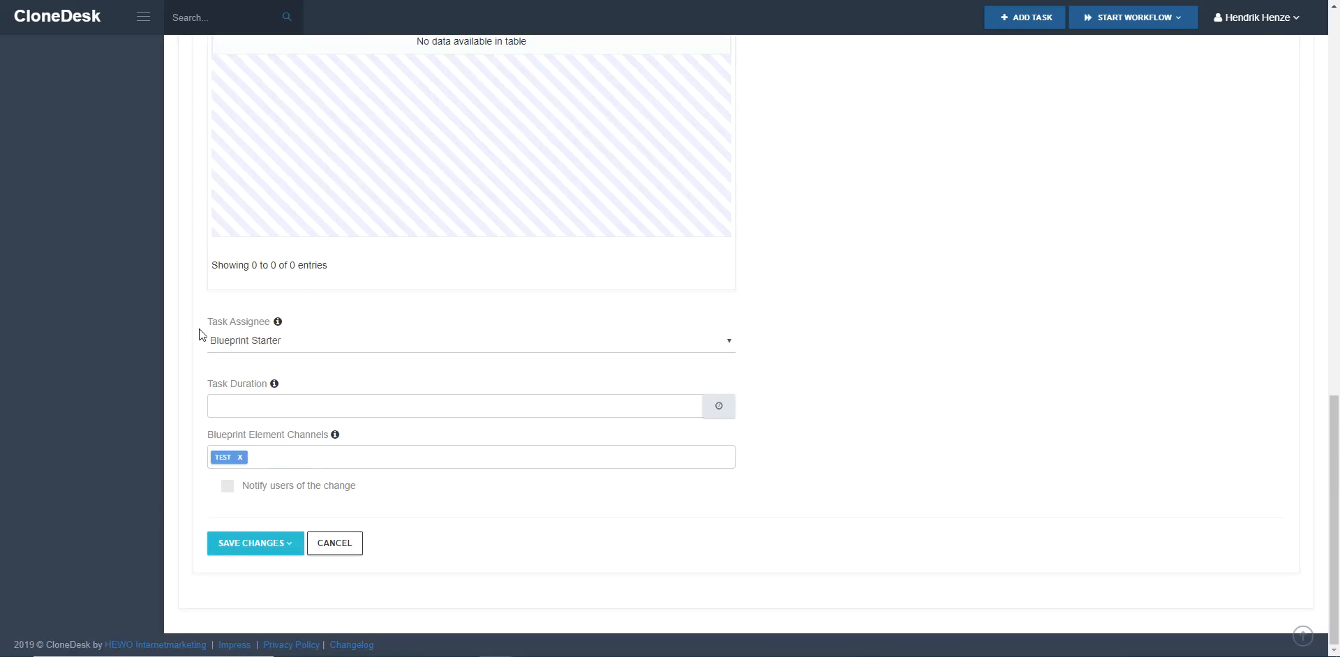
left_click(275, 543)
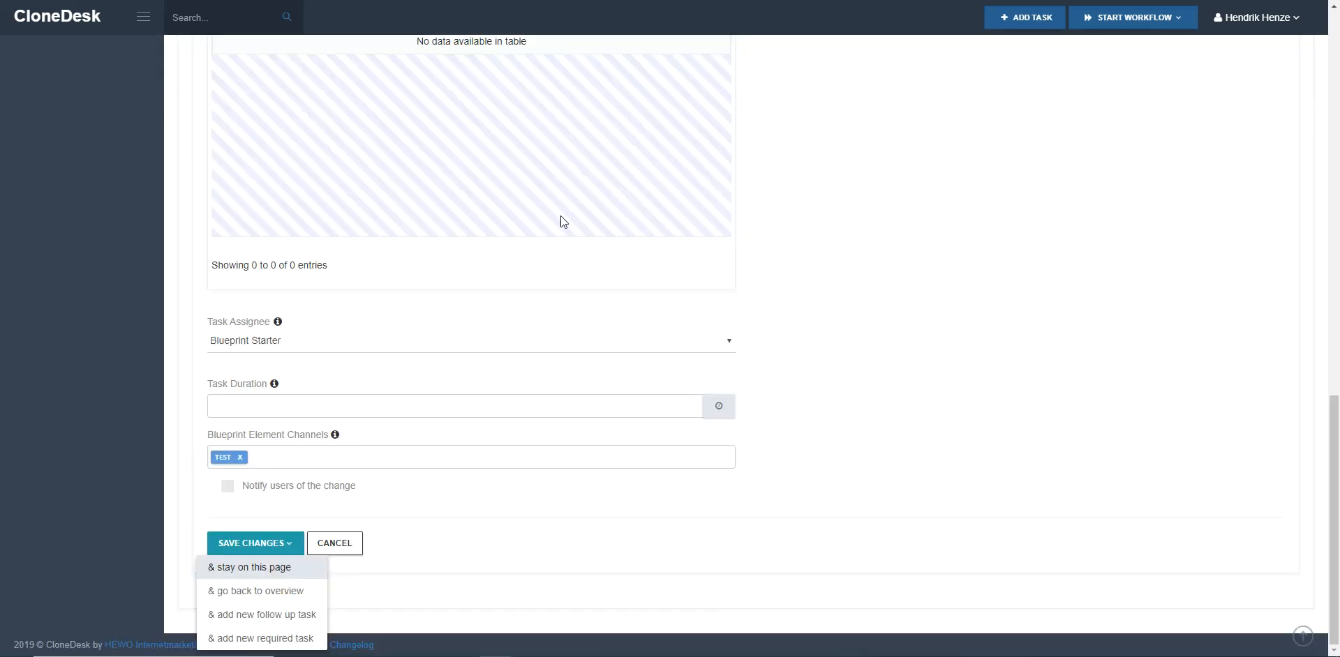
Add a new line below the conditional line containing a copy of the [[what-kind-of-animals-do-you-like]] tag from the available shortcodes.
scroll(563, 222, "up", 7)
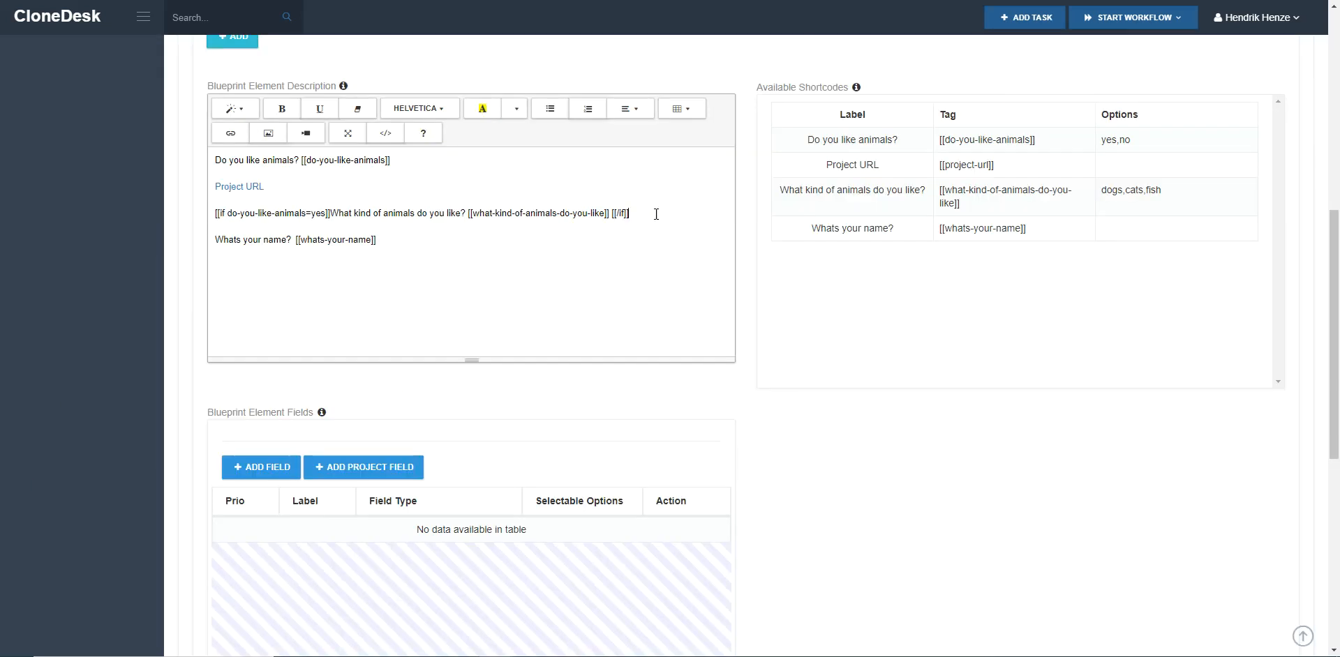
key("Return")
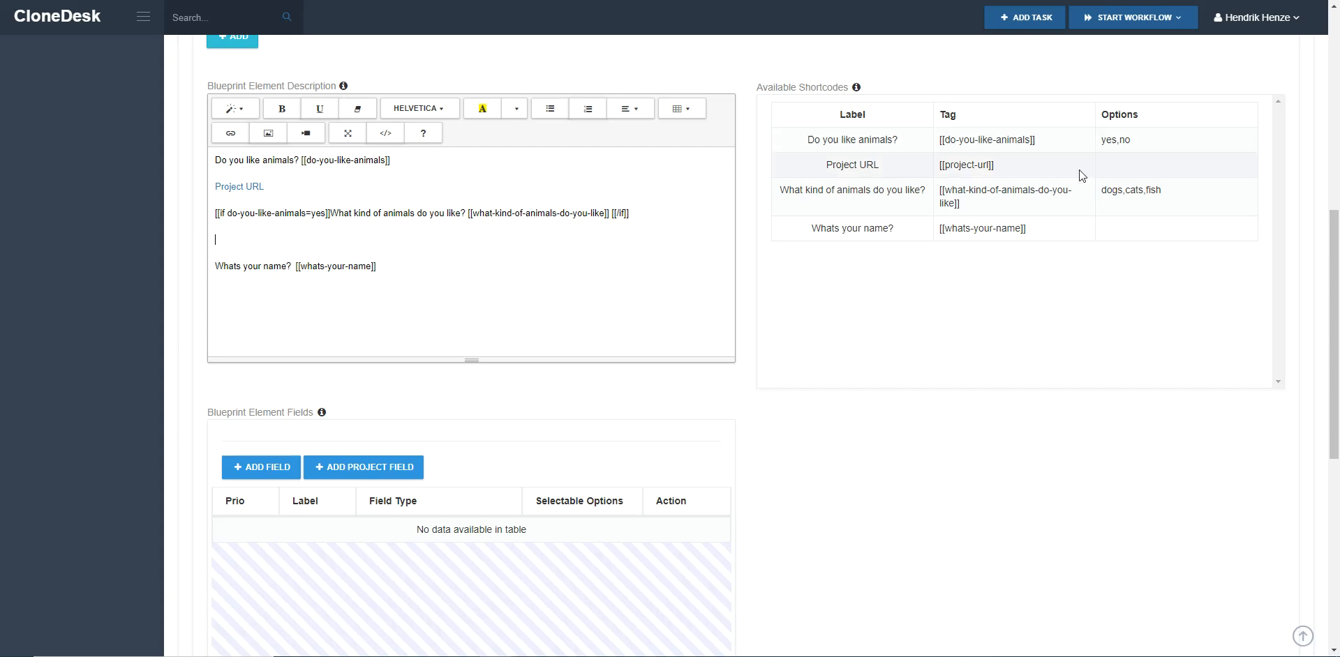
left_click_drag(950, 200, 941, 190)
key("ctrl+c")
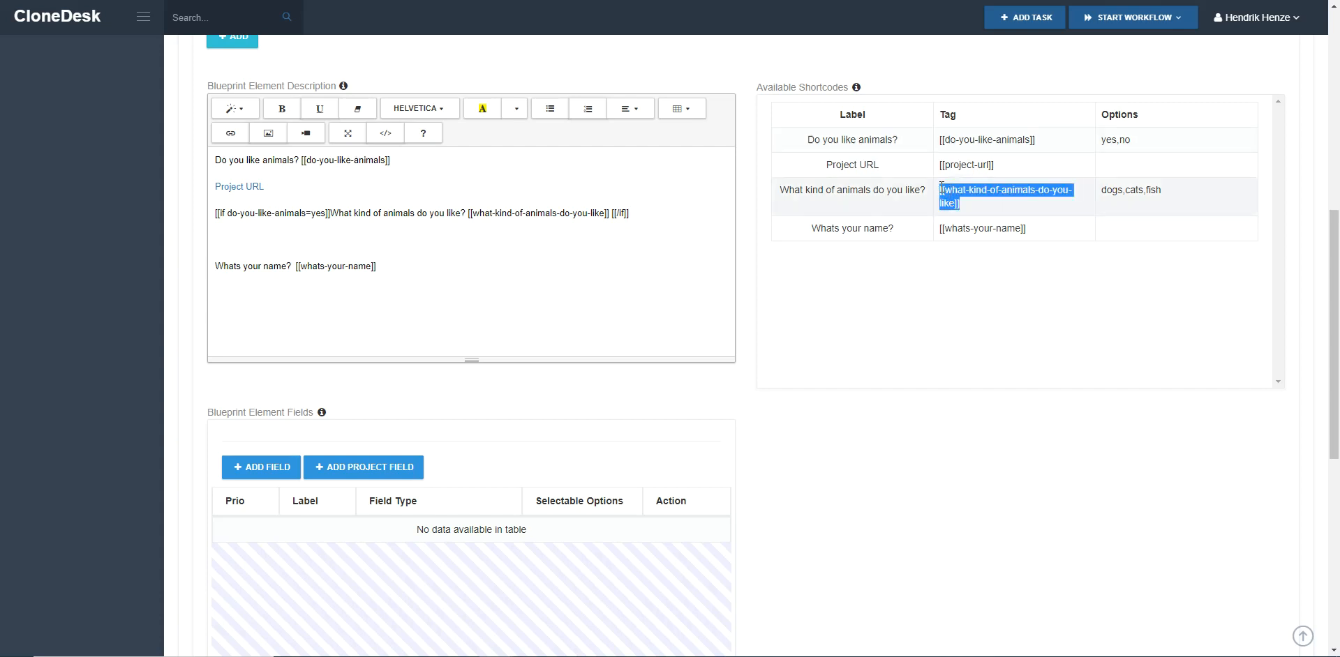
left_click(227, 239)
key("ctrl+v")
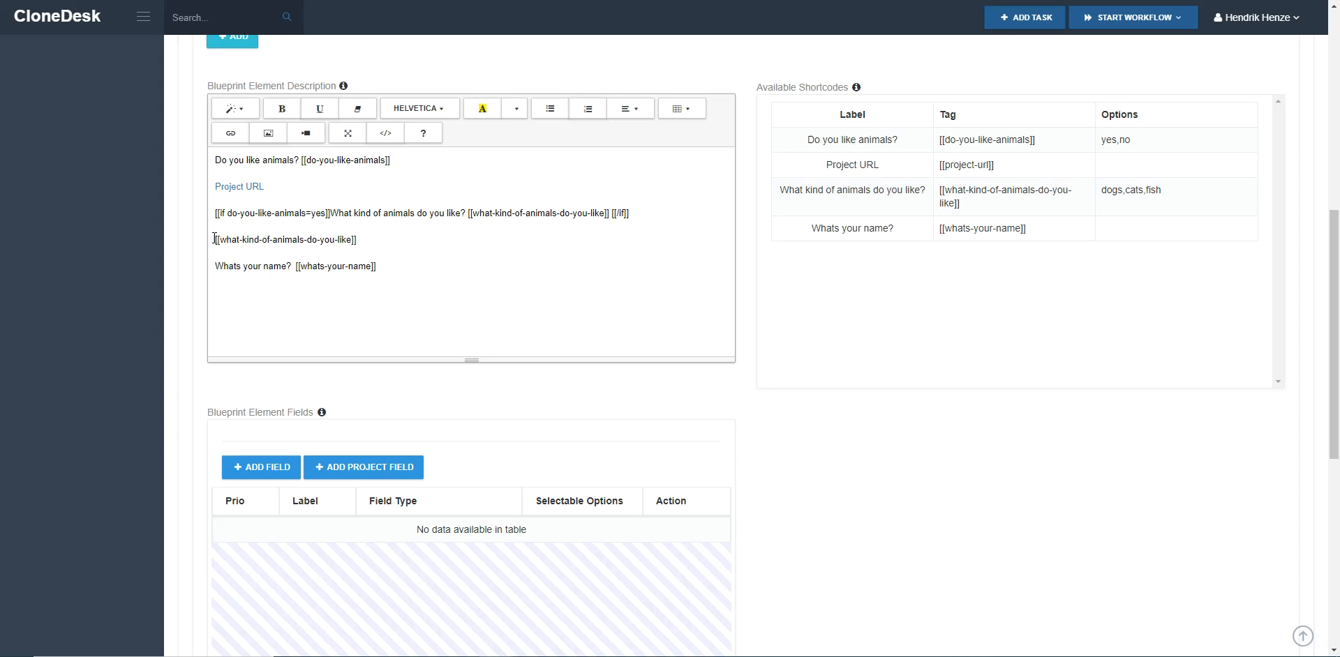
Turn the pasted tag into the opening condition [[if what-kind-of-animals-do-you-like=dogs,cats]].
type("if")
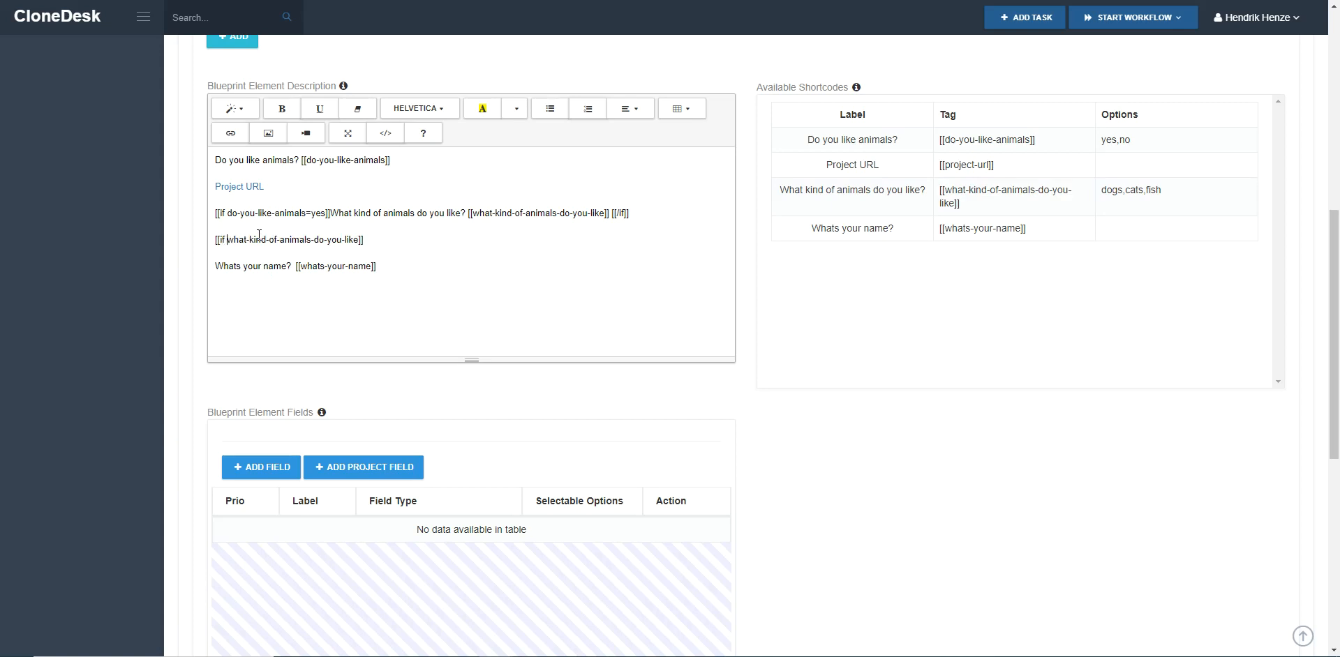
left_click(359, 240)
type("=")
type("dogs,cats")
key("End")
Add the text "You have selected dogs or cats" after the new condition and close it with [[/if]].
type("Show this")
key("BackSpace")
key("BackSpace")
key("BackSpace")
key("BackSpace")
key("BackSpace")
key("BackSpace")
key("BackSpace")
type("You have selected dogs or ca")
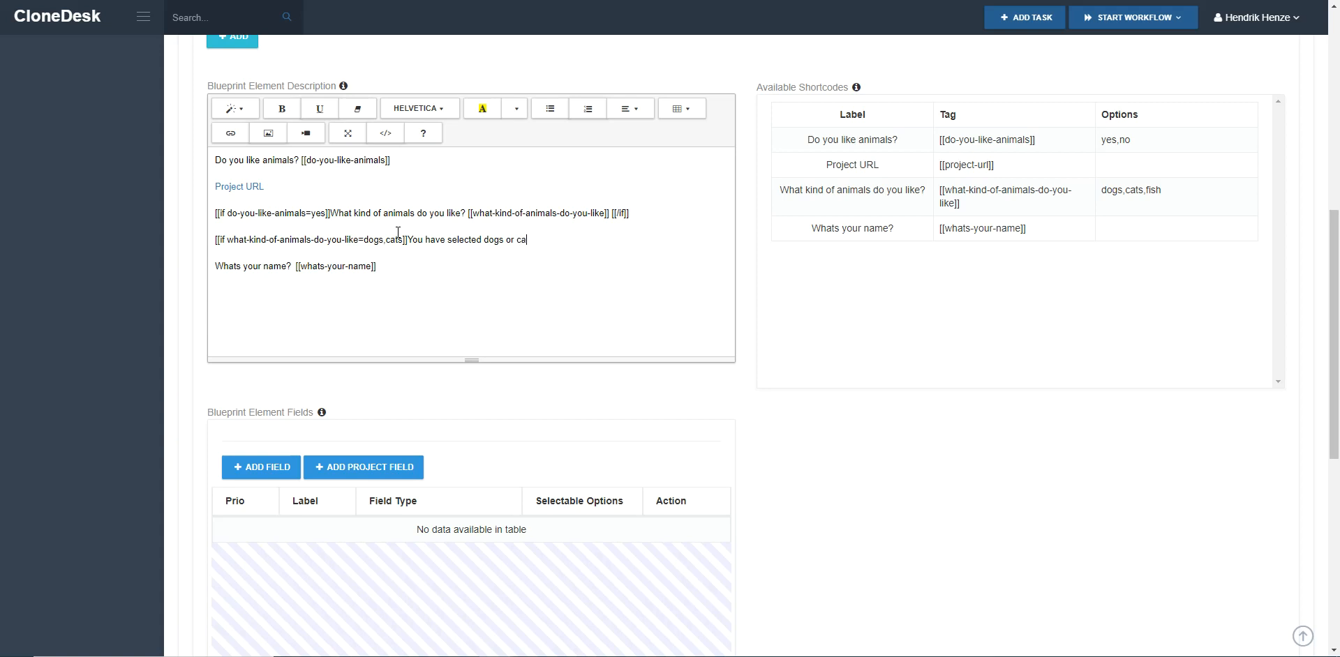
type("te[[/if")
Add style=ul to the what-kind-of-animals-do-you-like shortcode in the first conditional line and save the element while staying on the page.
left_click(602, 214)
type("style=ul")
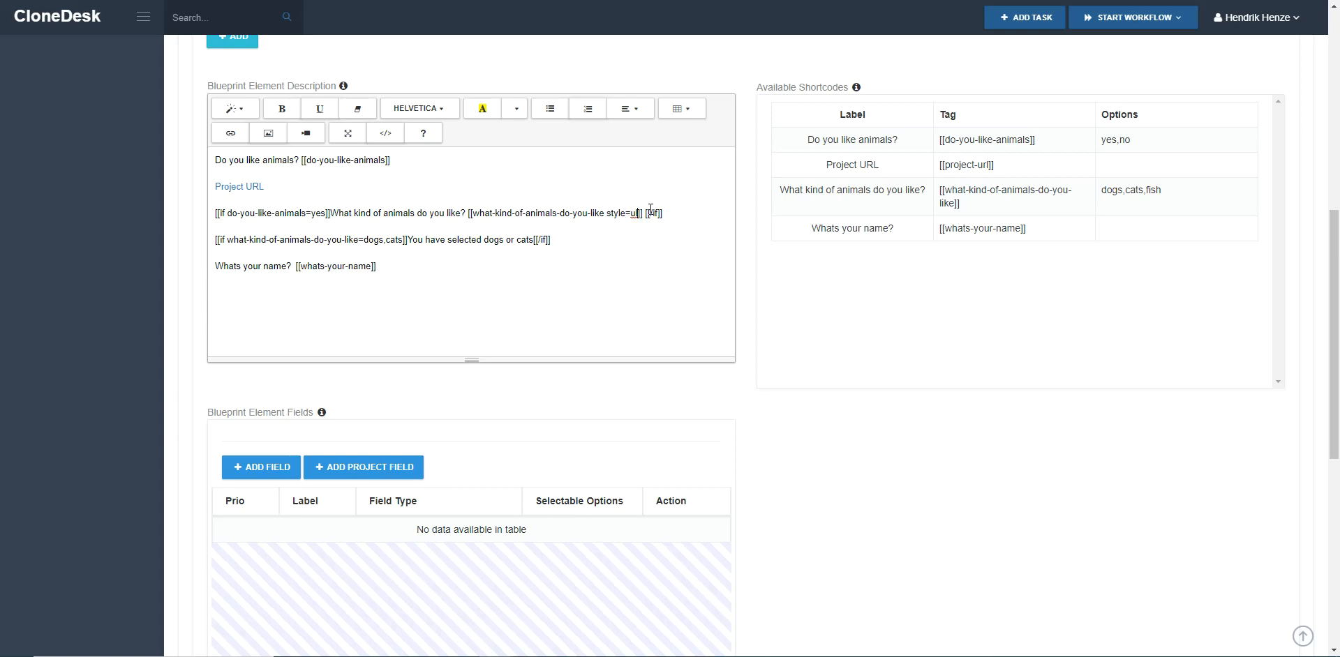
scroll(806, 280, "down", 7)
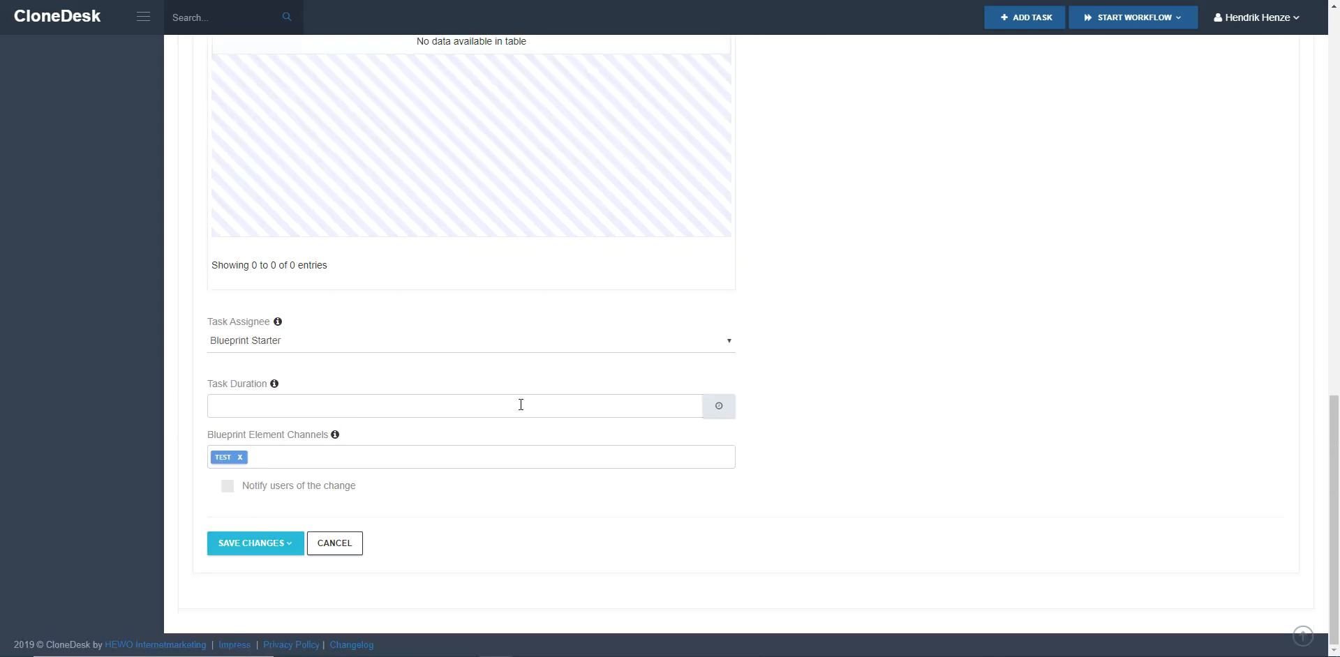
left_click(261, 544)
left_click(265, 568)
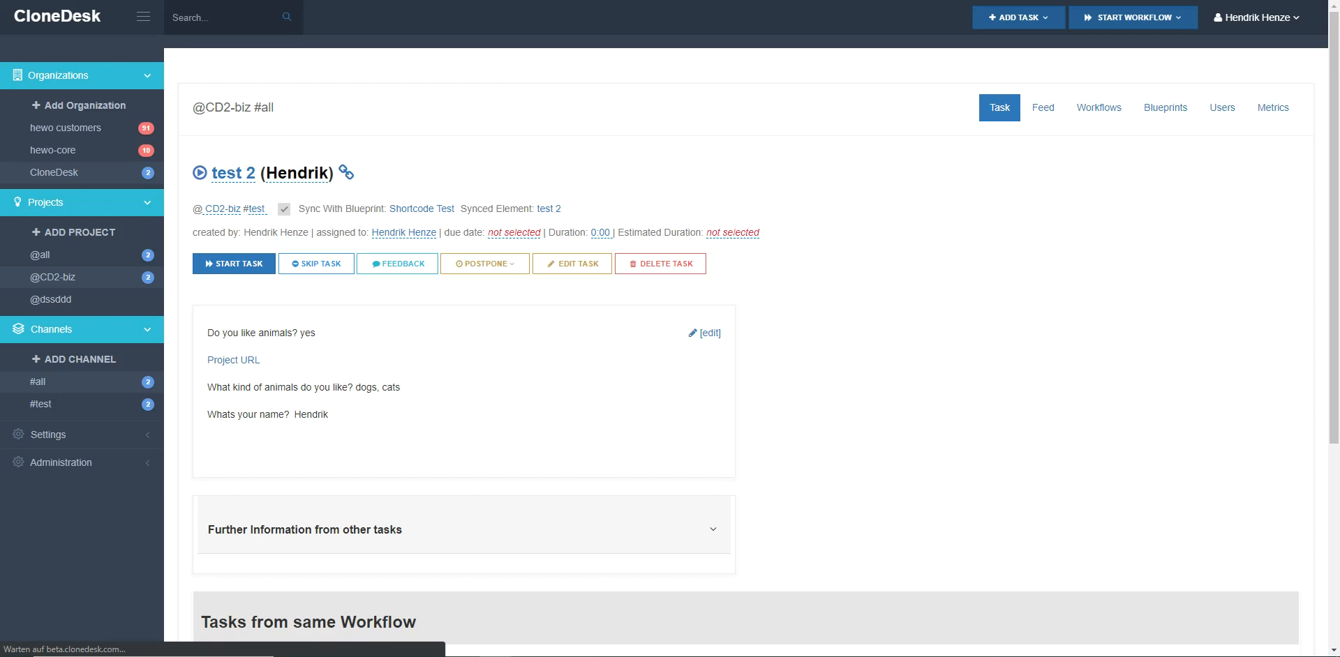
Check the list of chosen animals and the conditional text in the description of the running test 2 task.
left_click_drag(237, 413, 297, 430)
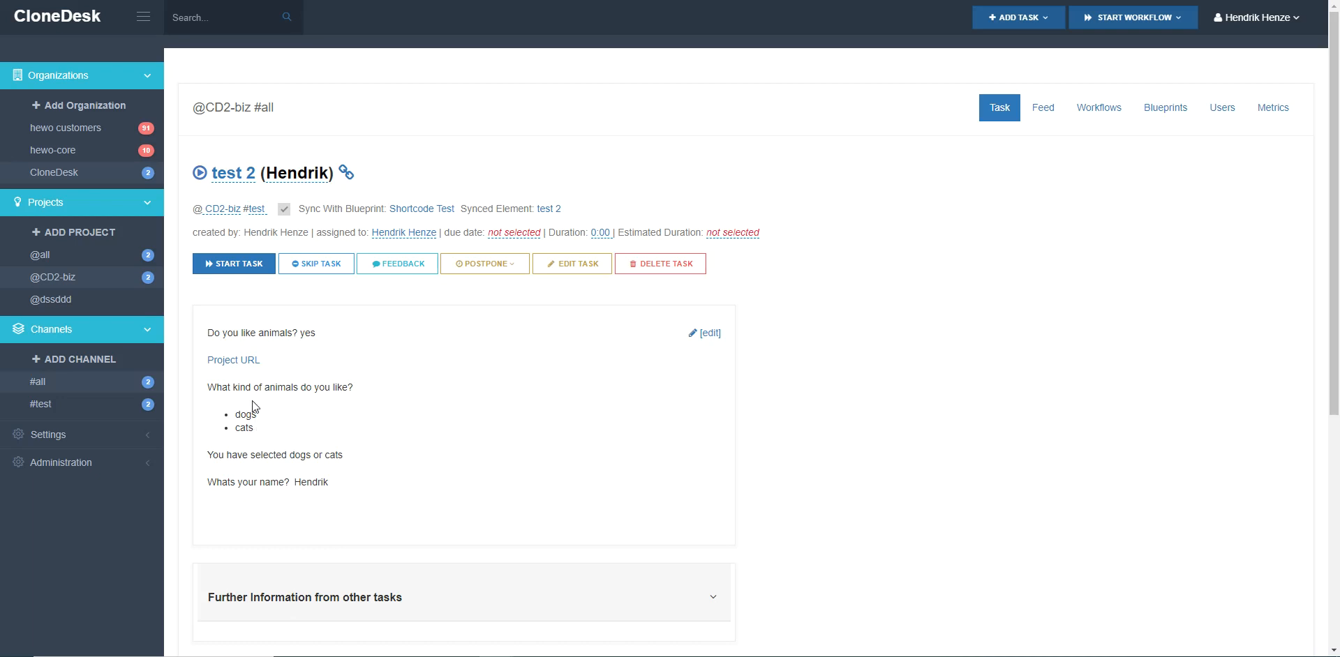
left_click_drag(231, 413, 286, 428)
left_click(292, 433)
left_click_drag(212, 455, 360, 458)
left_click(257, 457)
left_click(262, 457)
left_click_drag(238, 415, 256, 427)
left_click(258, 426)
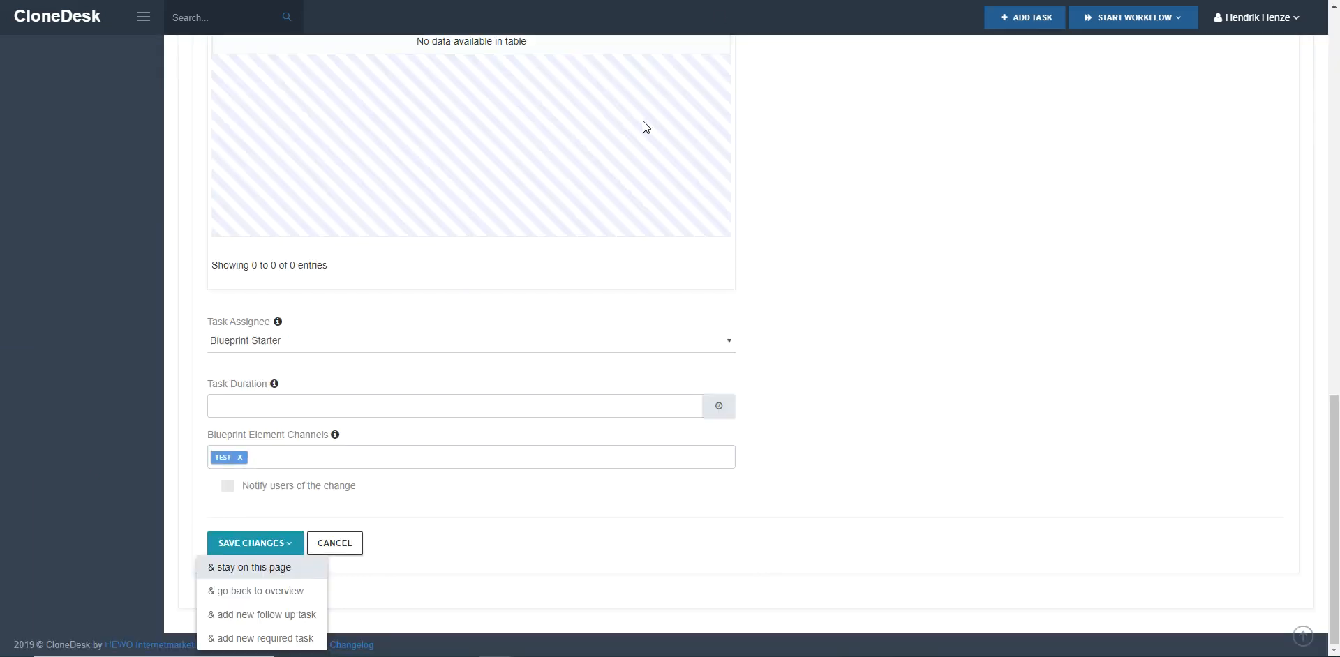
Try negating the second condition as what-kind-of-animals-do-you-like!=dogs,cats, and take the exclamation mark out again.
scroll(748, 169, "up", 1)
scroll(747, 169, "up", 7)
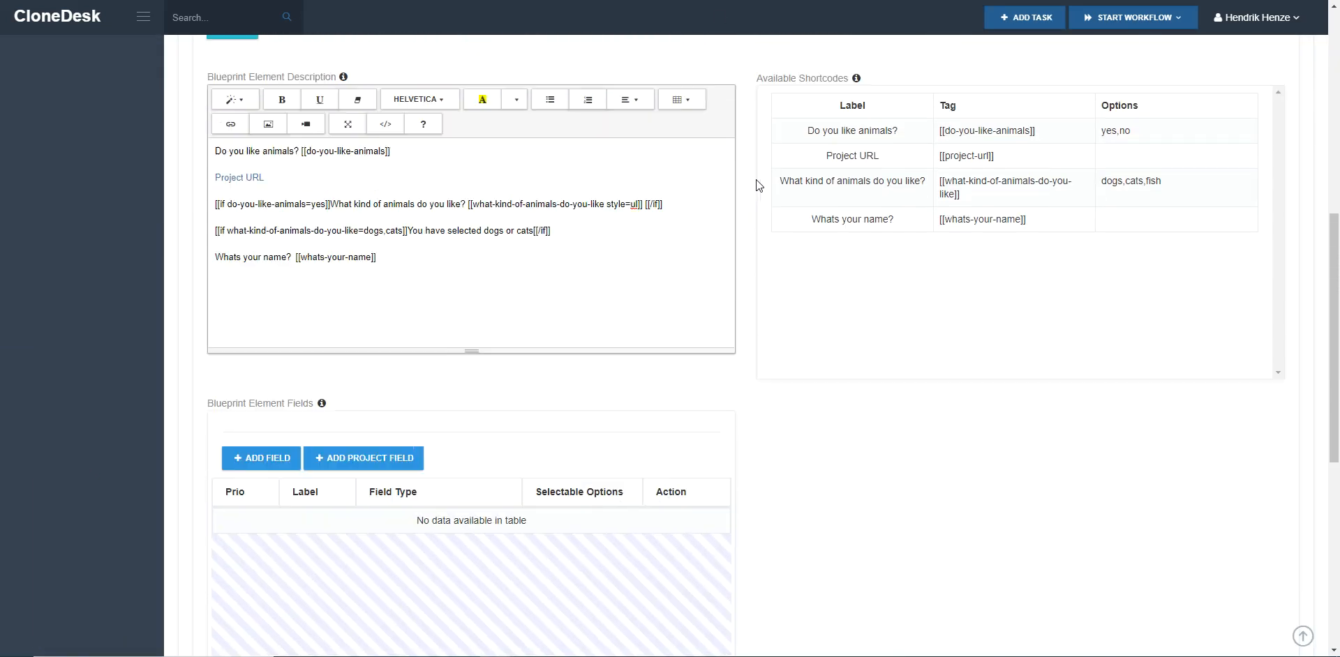
left_click(360, 311)
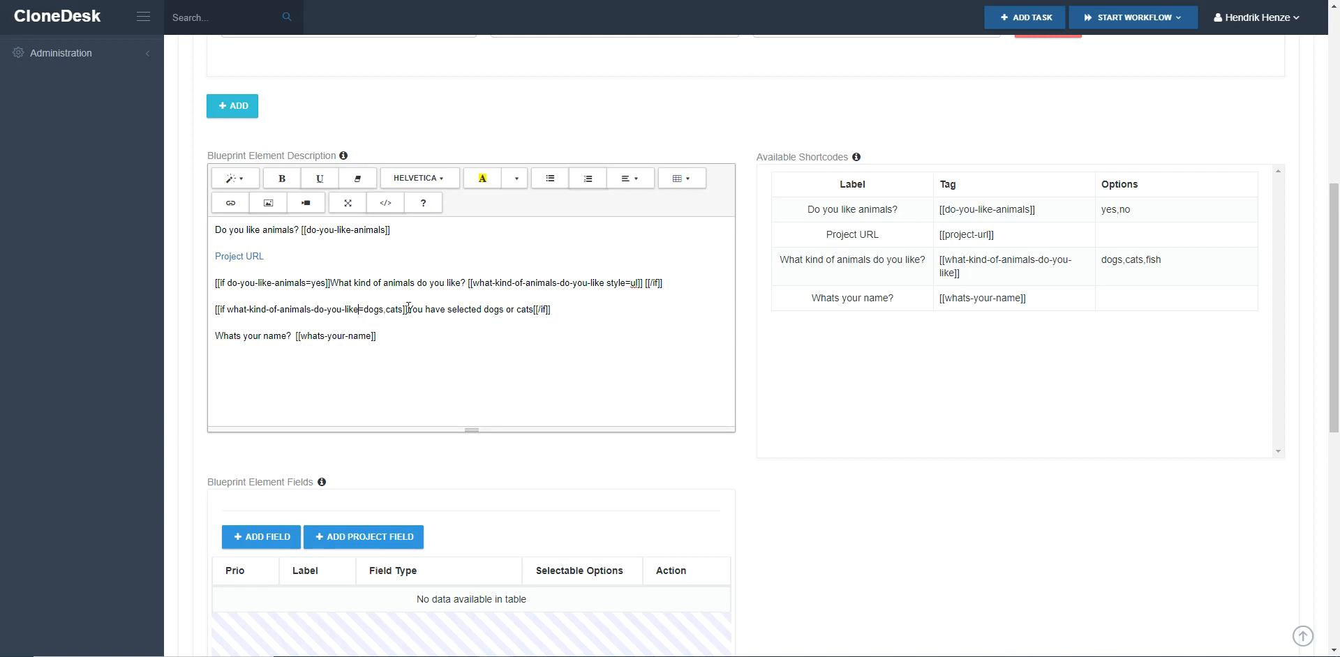
type("!")
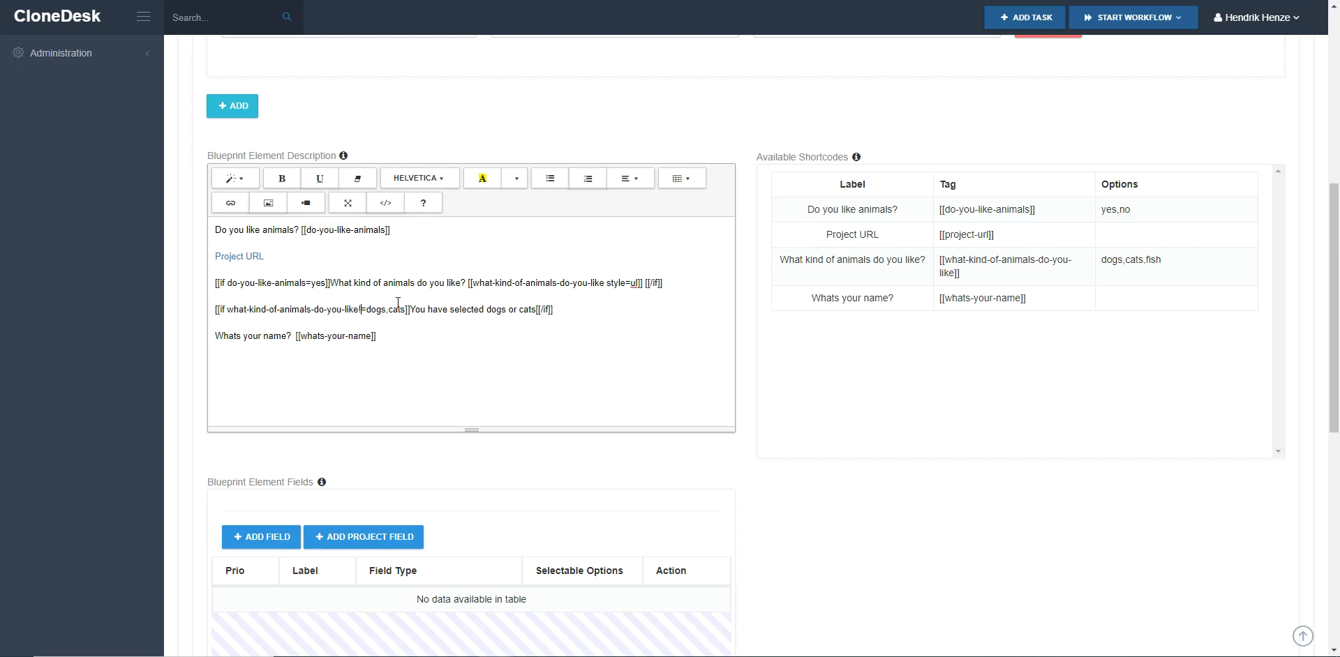
key("BackSpace")
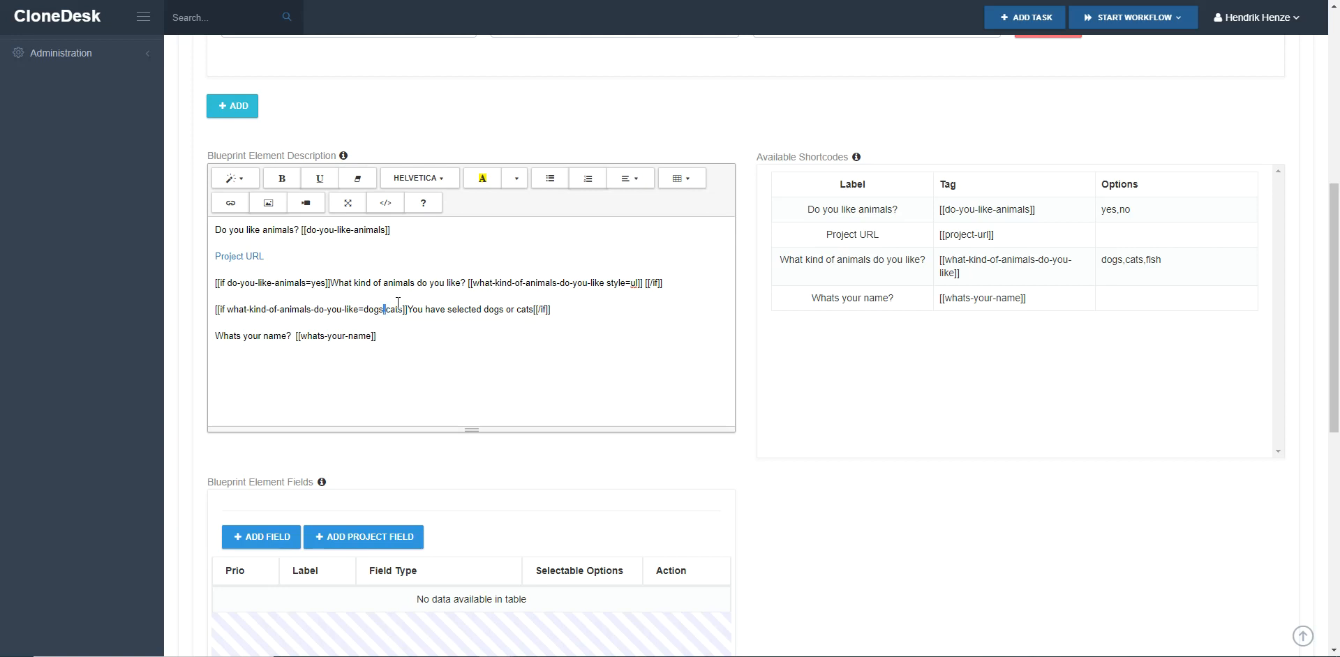
Replace the comma between dogs and cats in the second condition with & and save the element while staying on the page.
type("&")
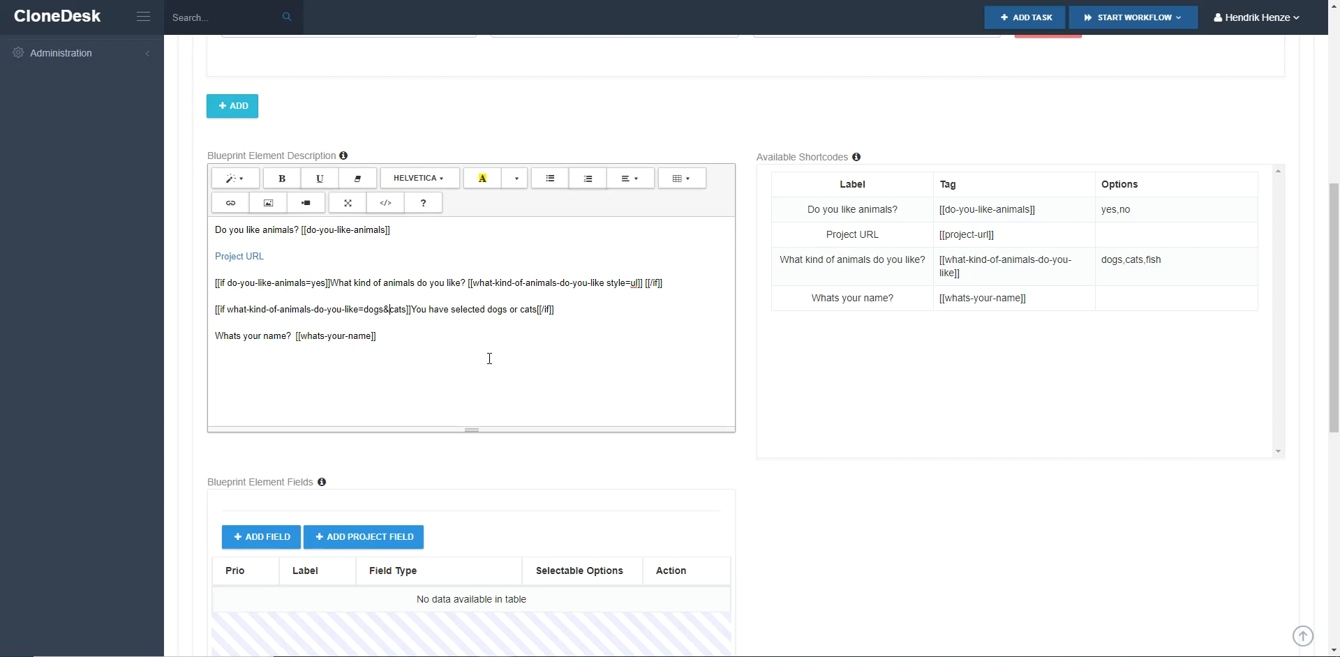
scroll(843, 429, "down", 8)
left_click(240, 542)
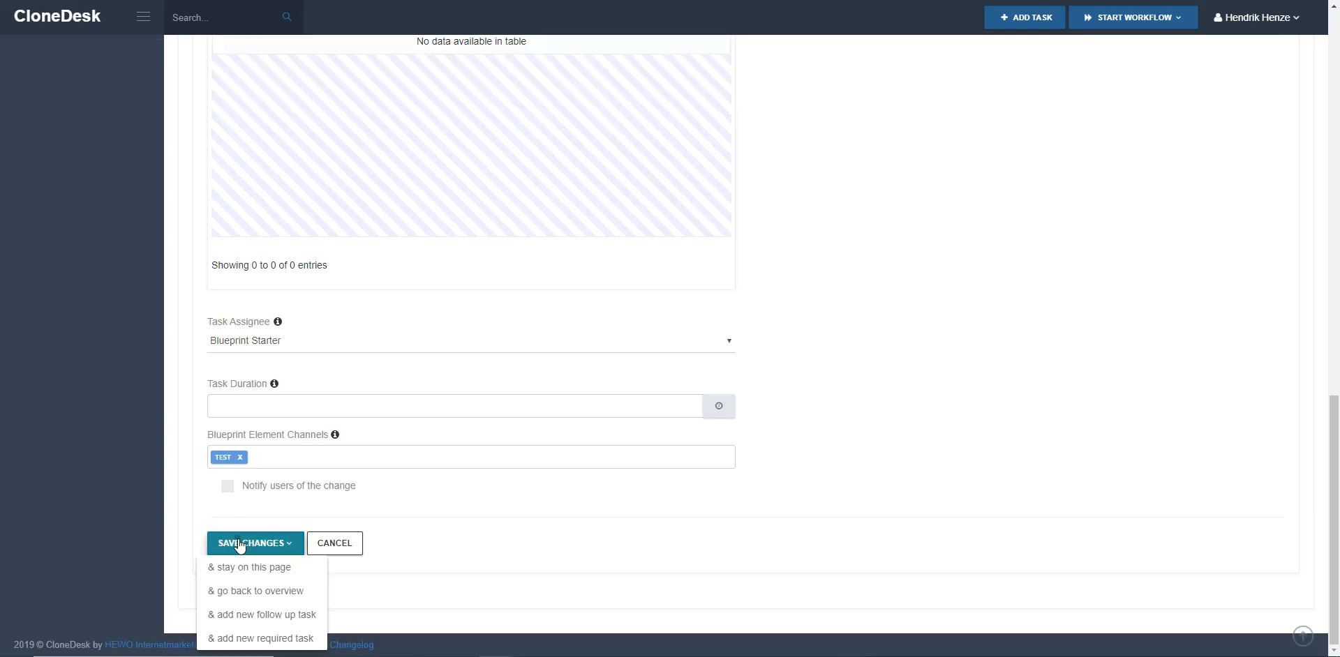
left_click(265, 567)
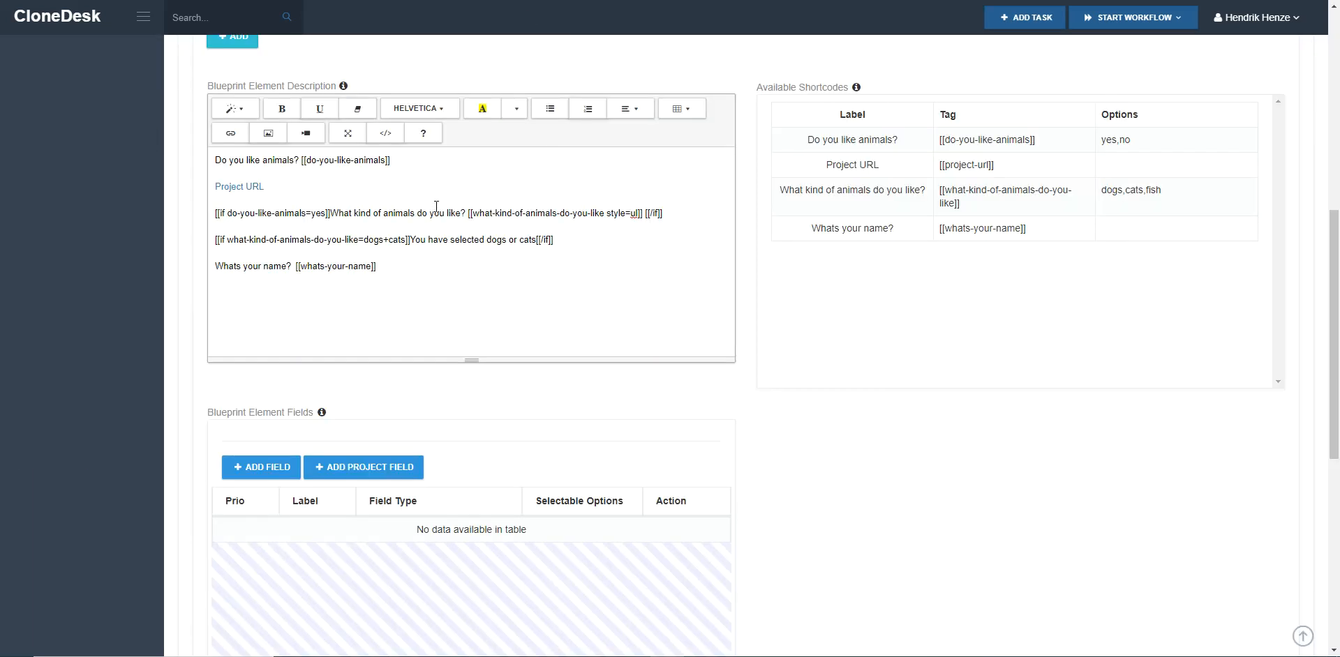
Change cats to fish in the second condition so it reads dogs+fish, and save the element.
double_click(396, 240)
type("fish")
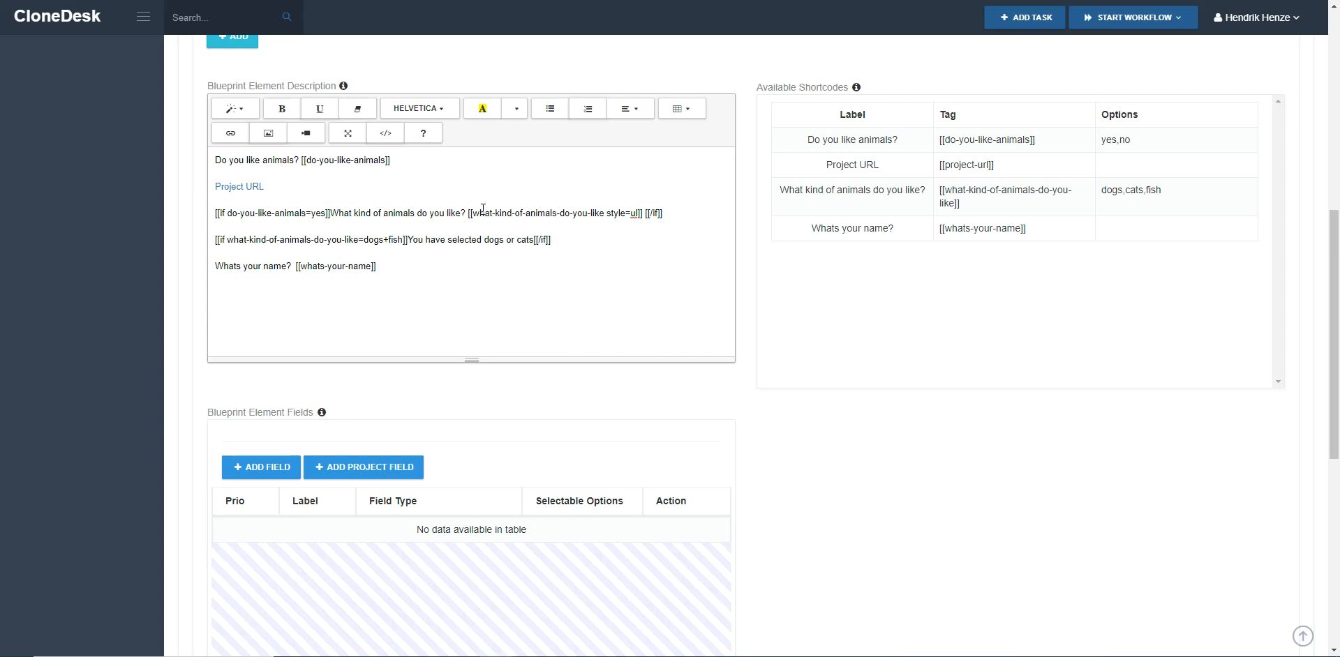
scroll(476, 422, "down", 7)
left_click(275, 544)
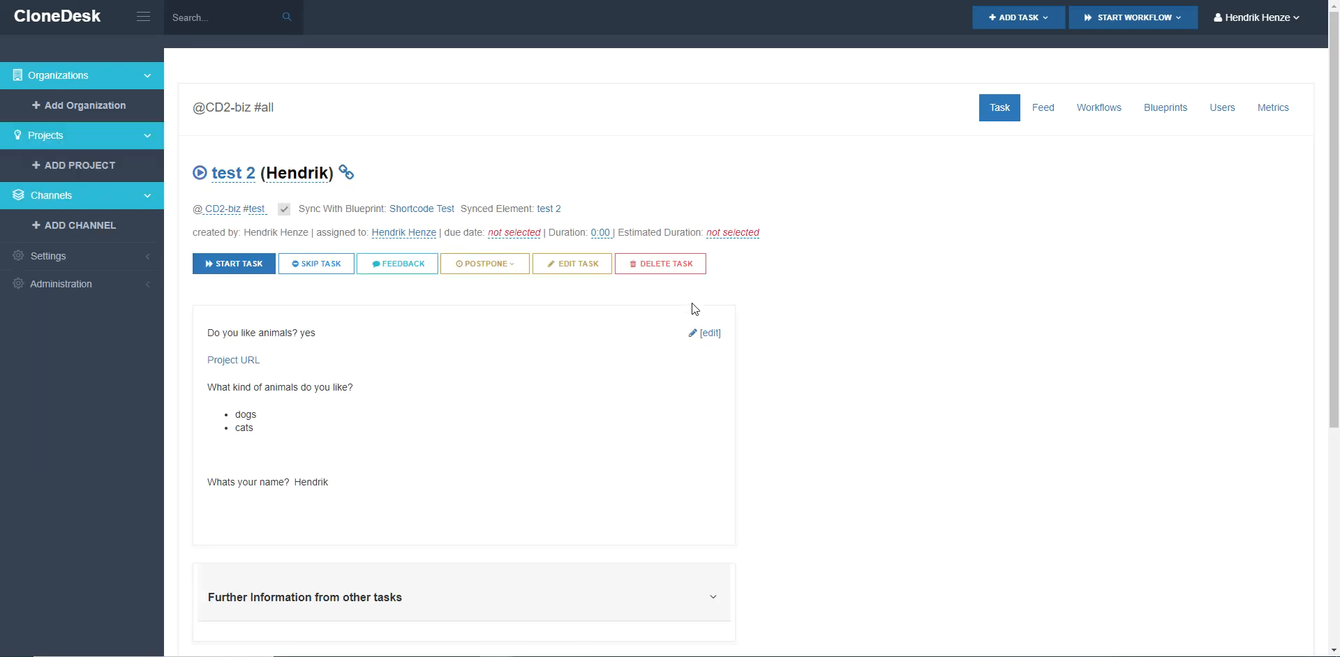
Check the test 2 task description between the animal list and the name line for the conditional text.
left_click_drag(210, 452, 253, 480)
left_click_drag(218, 441, 271, 486)
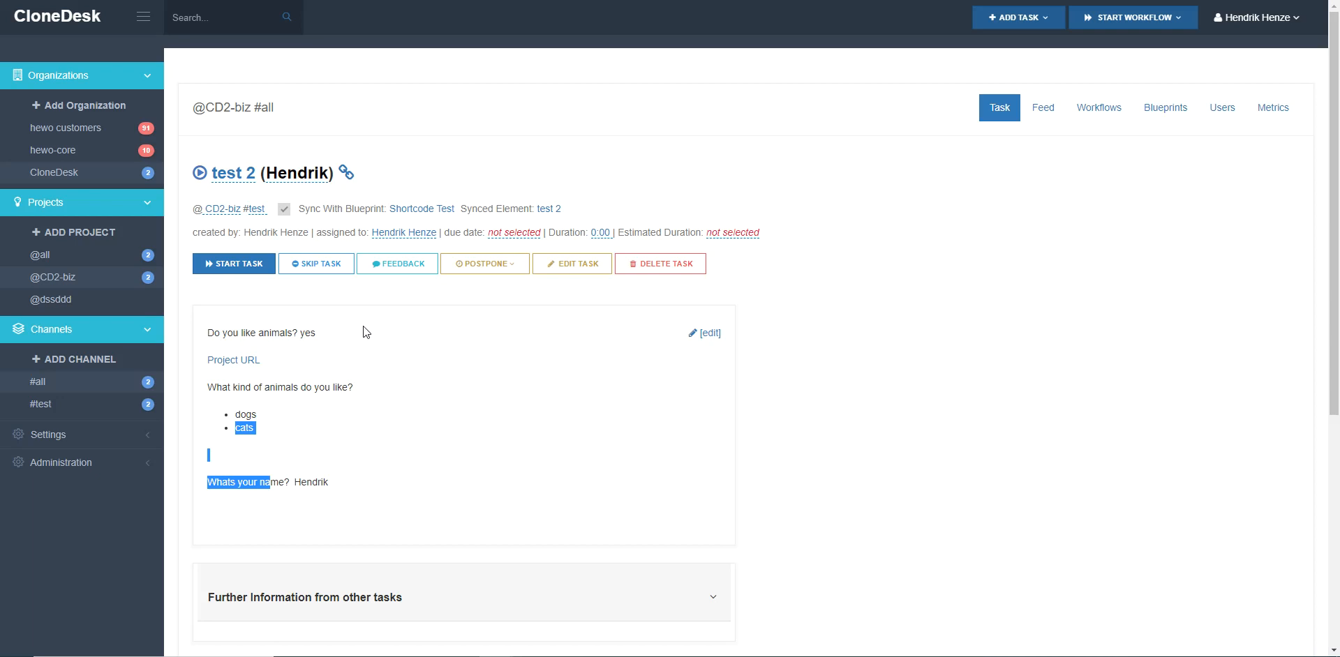
left_click(364, 347)
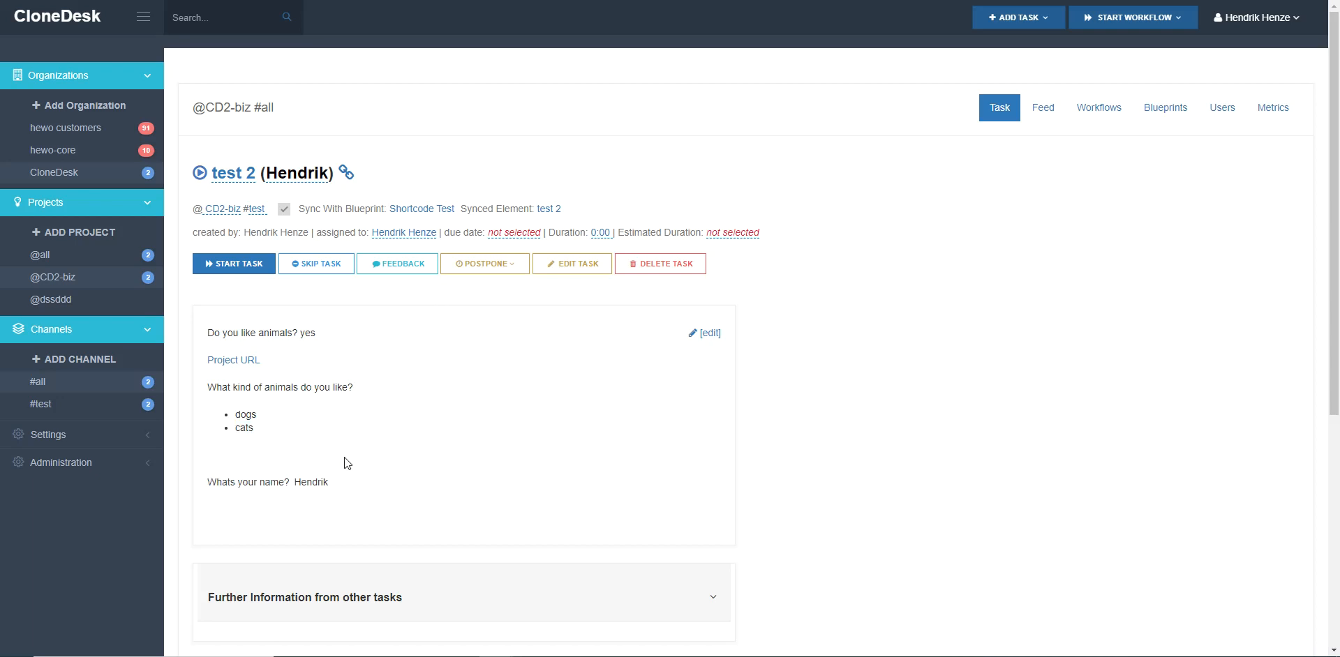